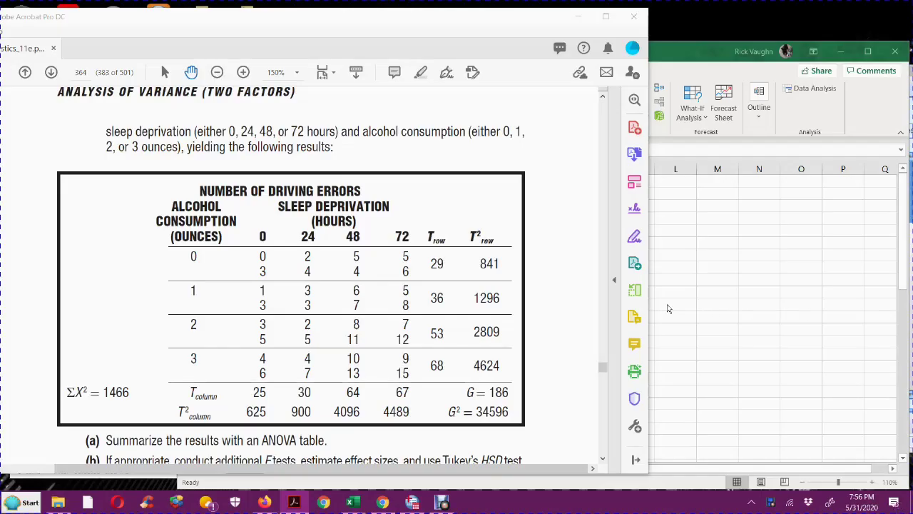
Bring the Excel driving-error worksheet forward and position it over the textbook PDF.
scroll(552, 301, up, 2)
scroll(553, 298, up, 10)
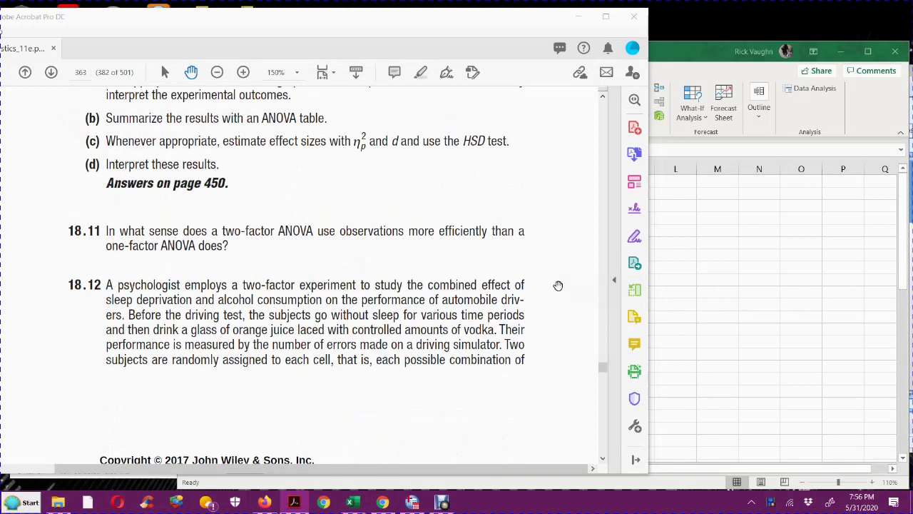
scroll(557, 286, down, 9)
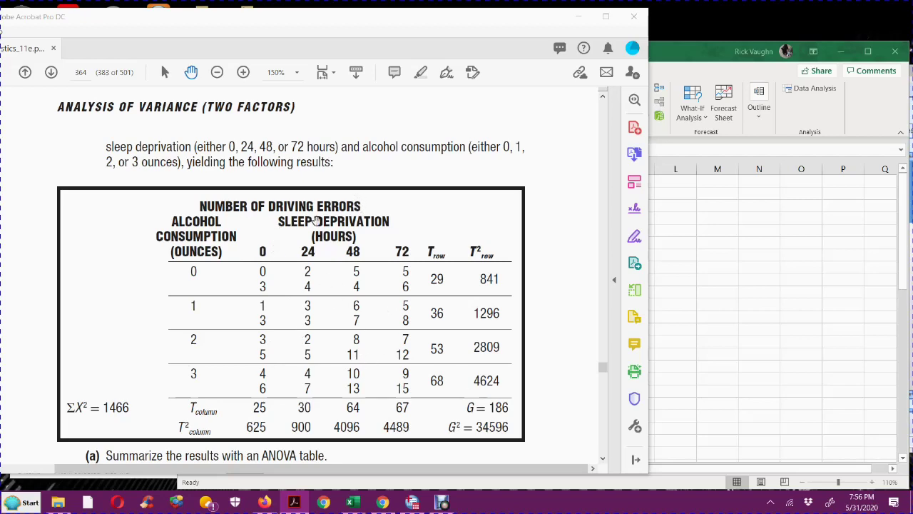
key(alt+Tab)
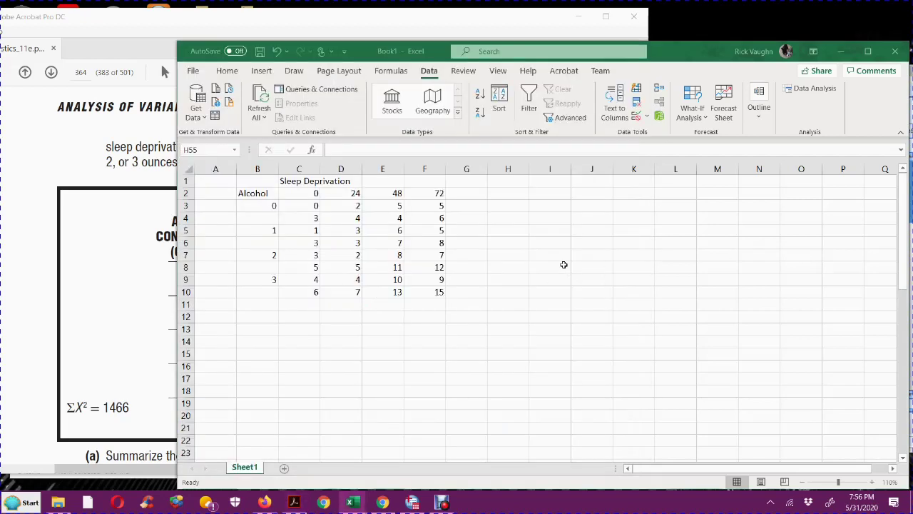
drag(442, 49, 584, 68)
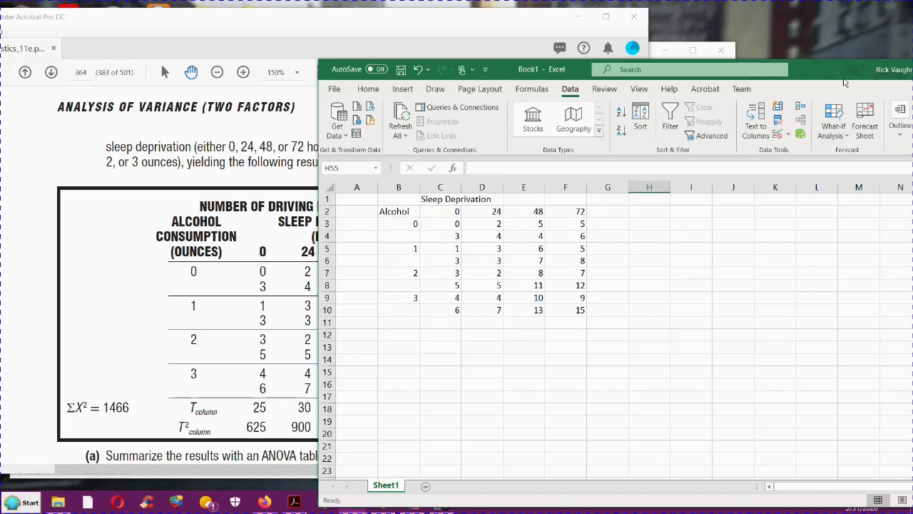
drag(841, 76, 716, 65)
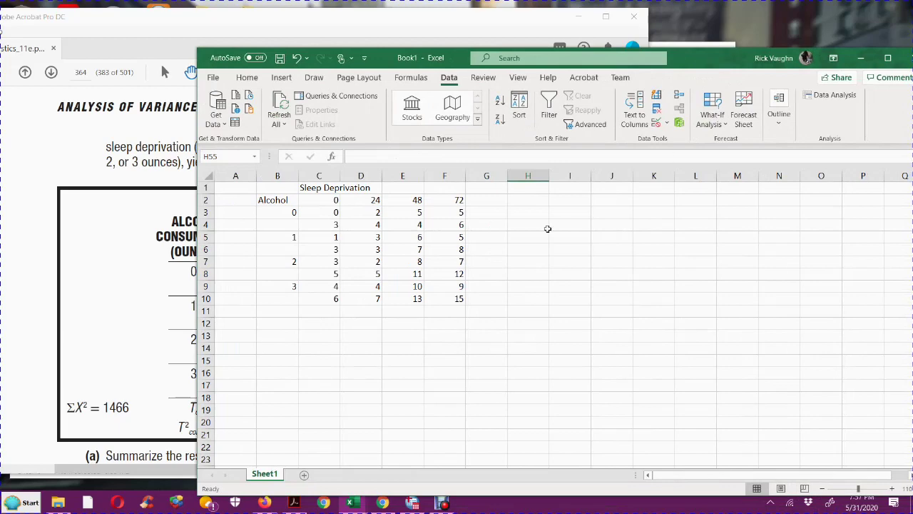
Alternate between the textbook table and the Excel worksheet to check the driving-error values match.
click(30, 258)
scroll(214, 317, down, 1)
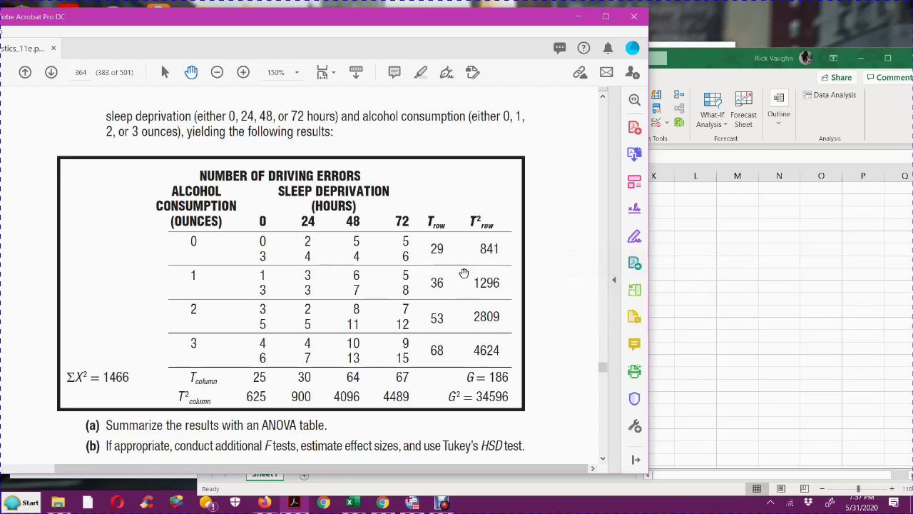
click(691, 305)
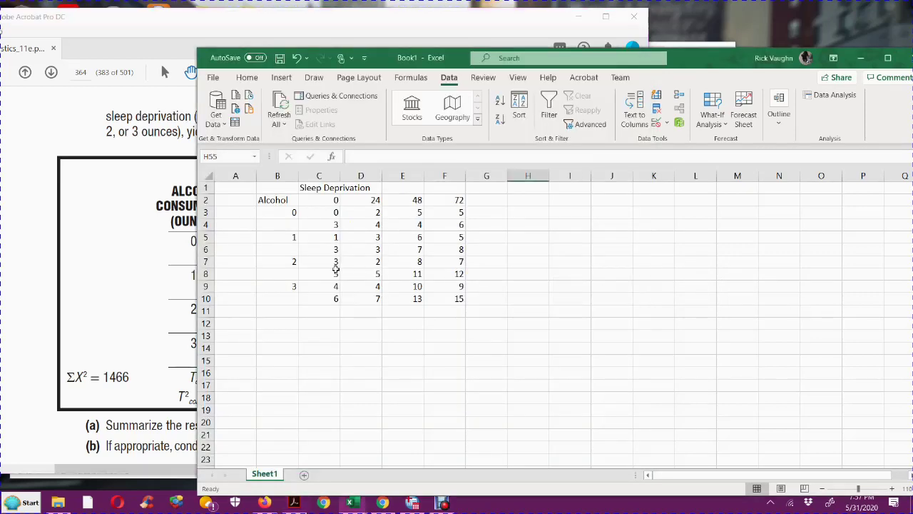
click(109, 236)
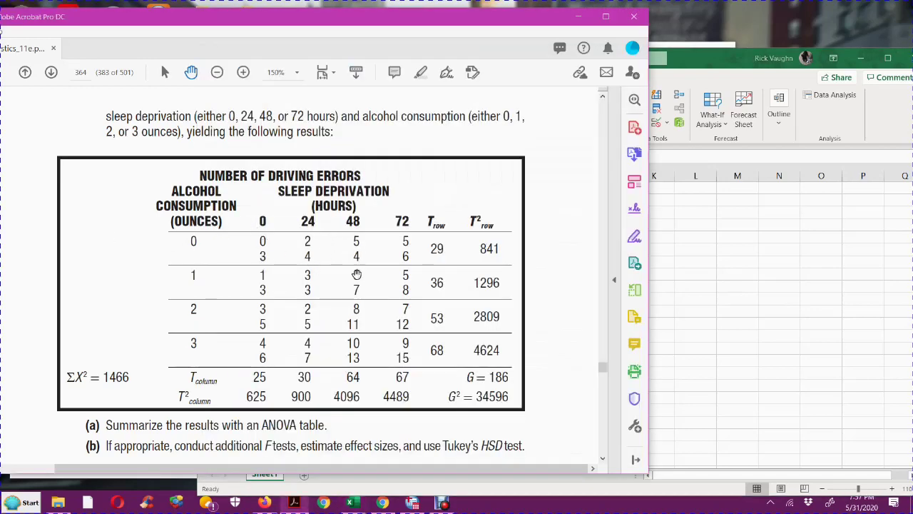
click(745, 290)
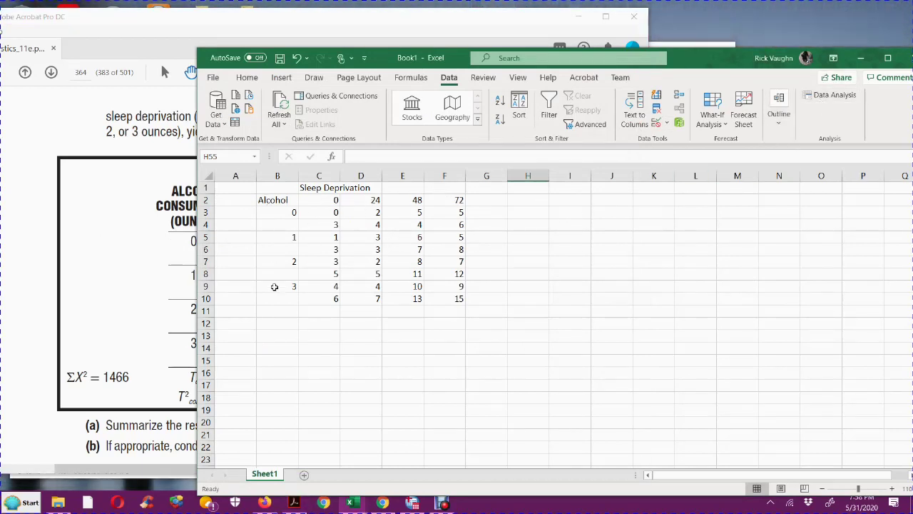
Configure Anova: Two-Factor With Replication on $B$2:$F$10, 2 rows per sample, alpha 0.05, output $B$13.
click(832, 95)
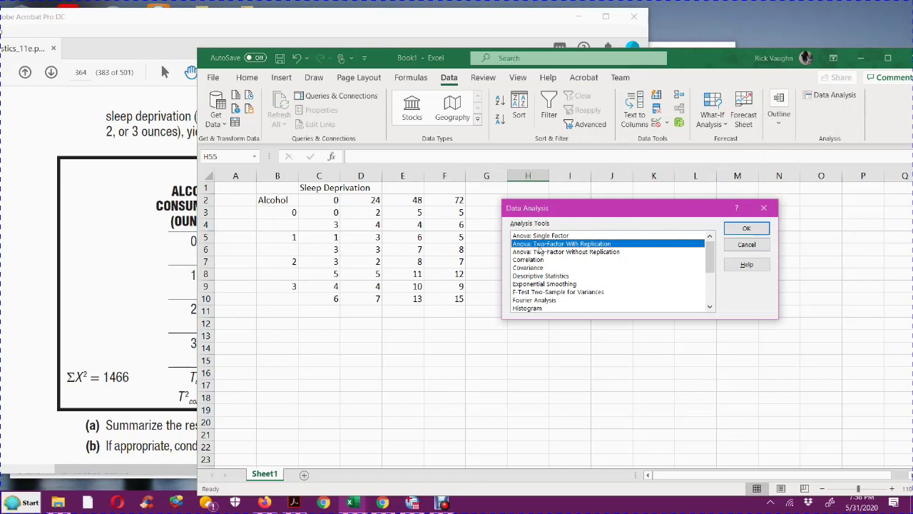
click(758, 232)
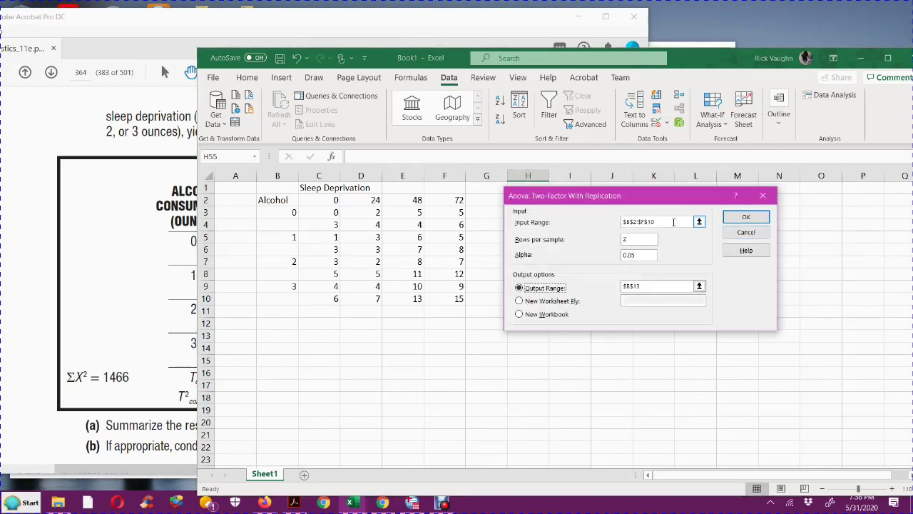
key(BackSpace)
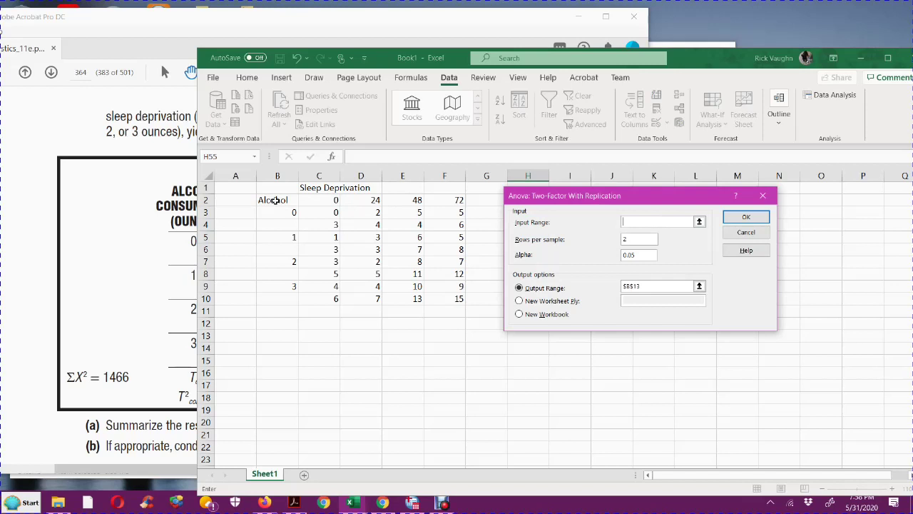
drag(275, 201, 438, 297)
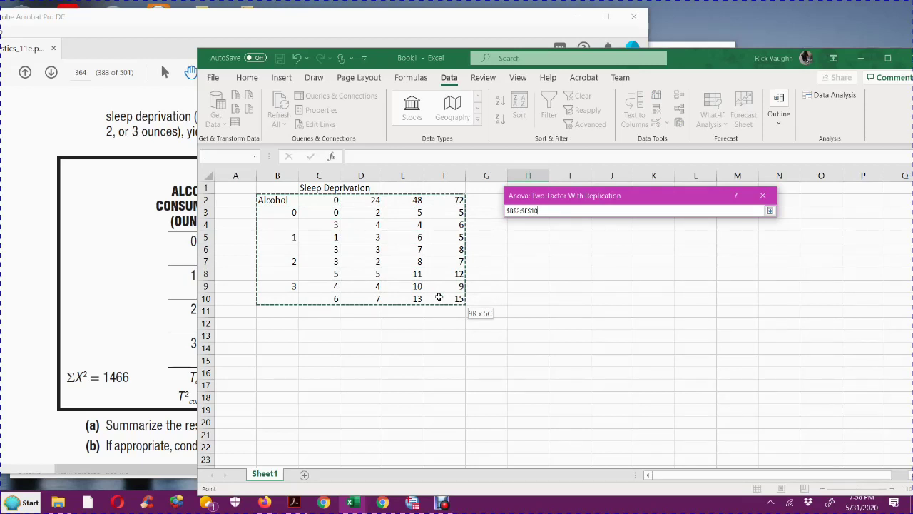
drag(439, 297, 438, 297)
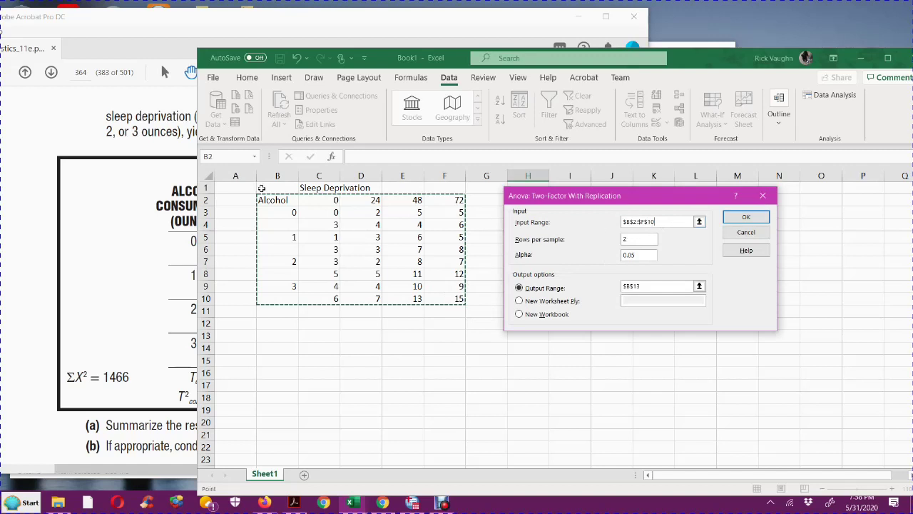
click(638, 240)
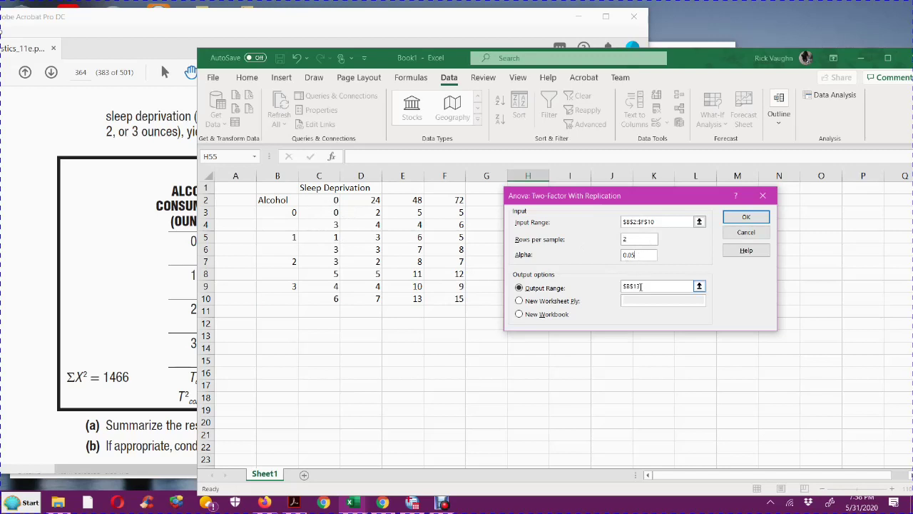
click(654, 288)
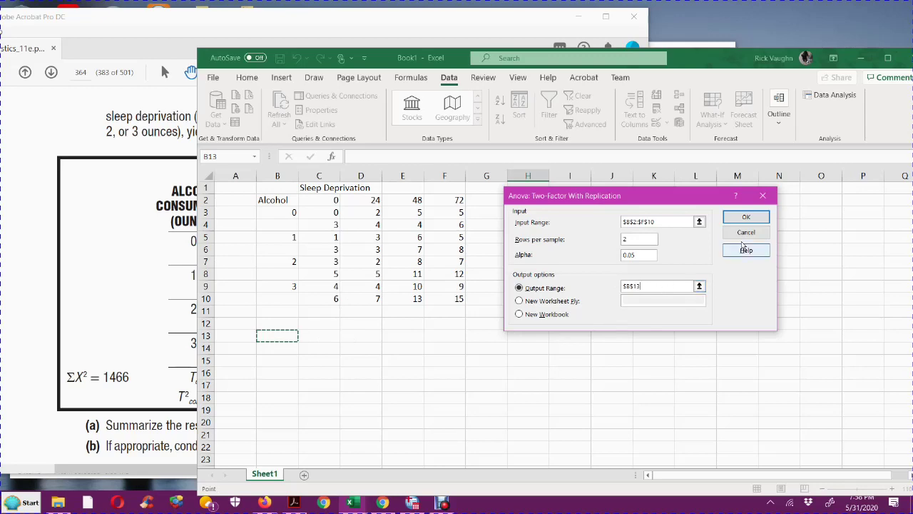
Run the two-factor ANOVA so its output fills the sheet from B13.
click(747, 217)
scroll(513, 299, down, 5)
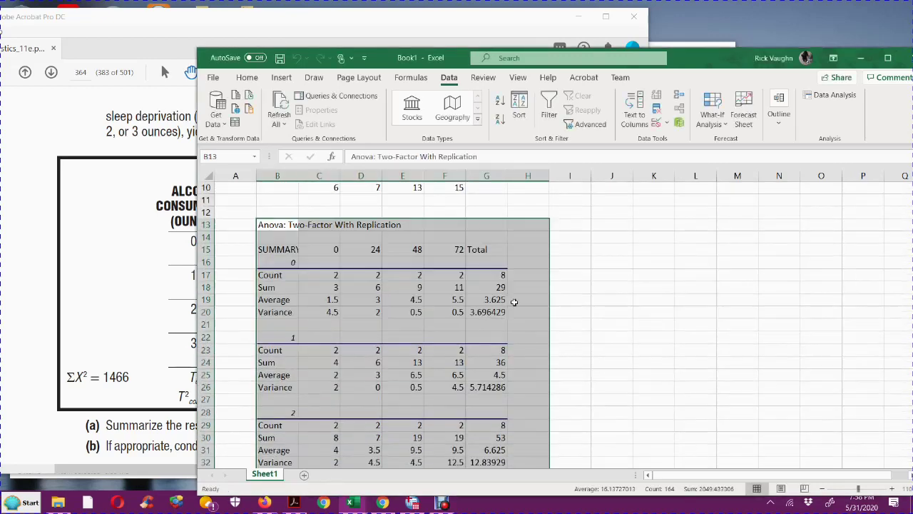
scroll(448, 296, up, 3)
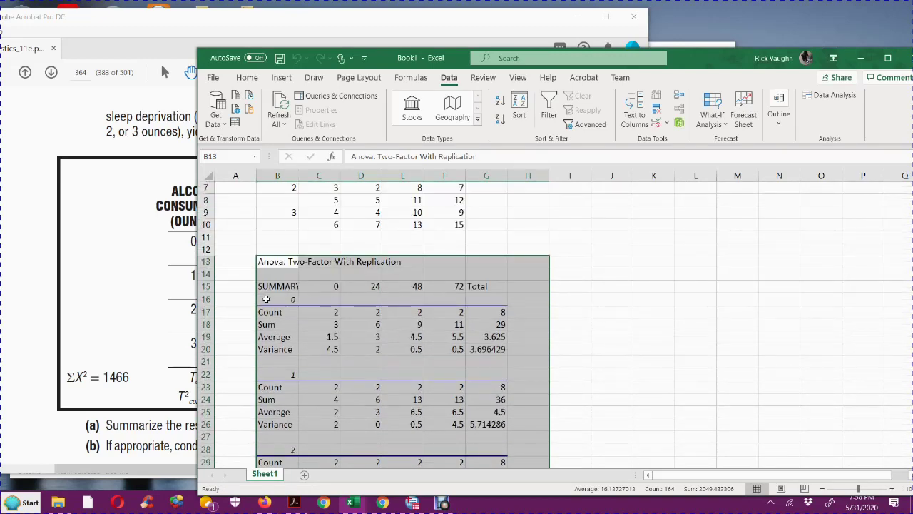
click(328, 299)
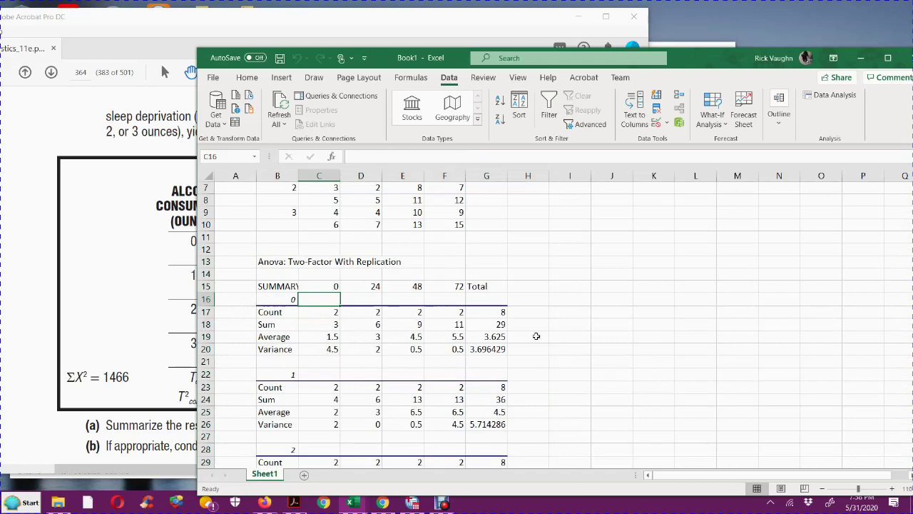
Scroll to the ANOVA table and widen column B so the source labels fit.
scroll(464, 318, down, 3)
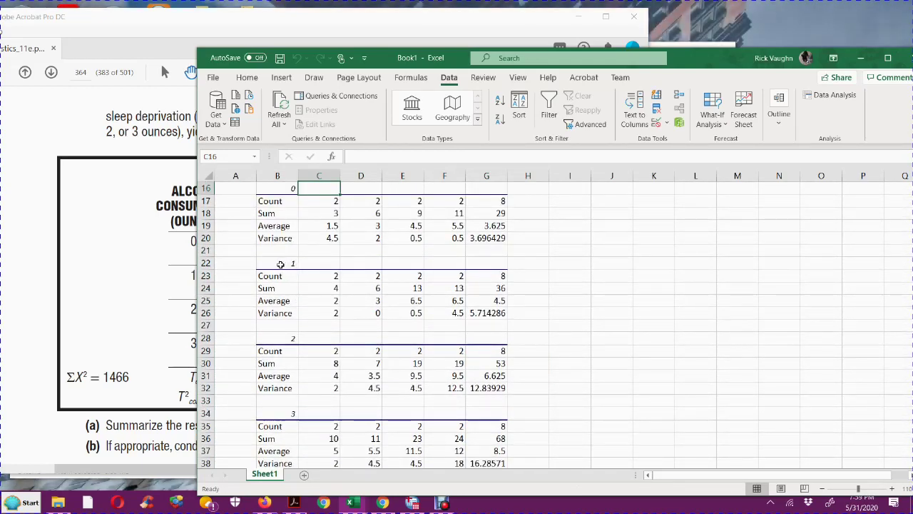
scroll(296, 270, down, 2)
scroll(296, 270, down, 2)
scroll(365, 323, down, 2)
scroll(365, 323, down, 1)
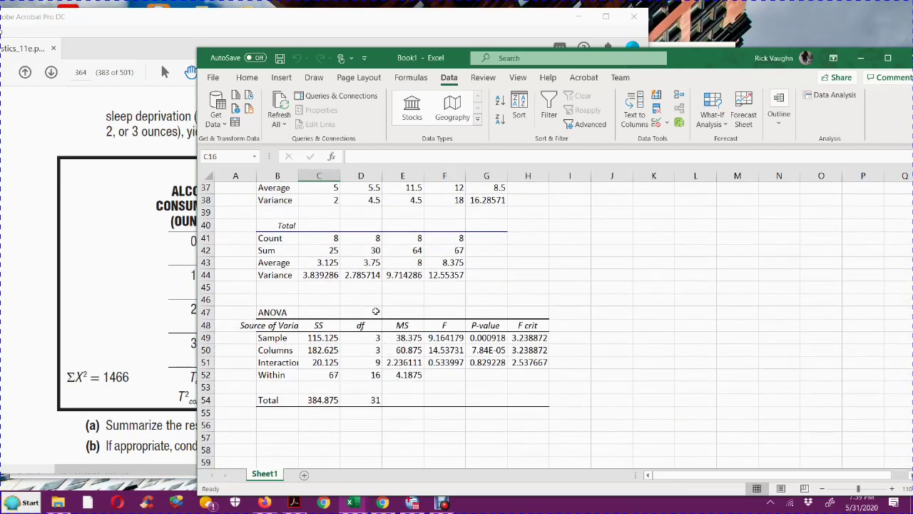
drag(299, 175, 455, 175)
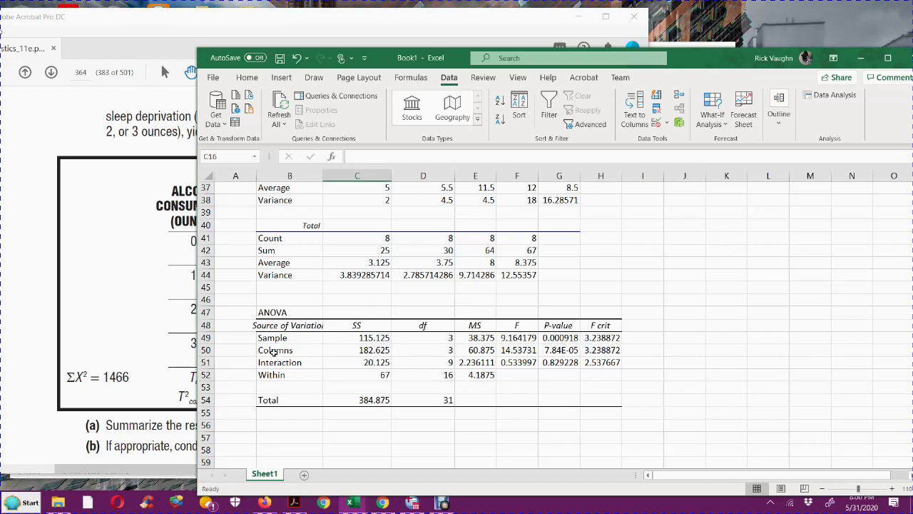
Shift the Excel window slightly to keep the widened ANOVA table in view.
mouse_move(467, 57)
mouse_down()
mouse_move(723, 53)
mouse_move(480, 47)
mouse_up()
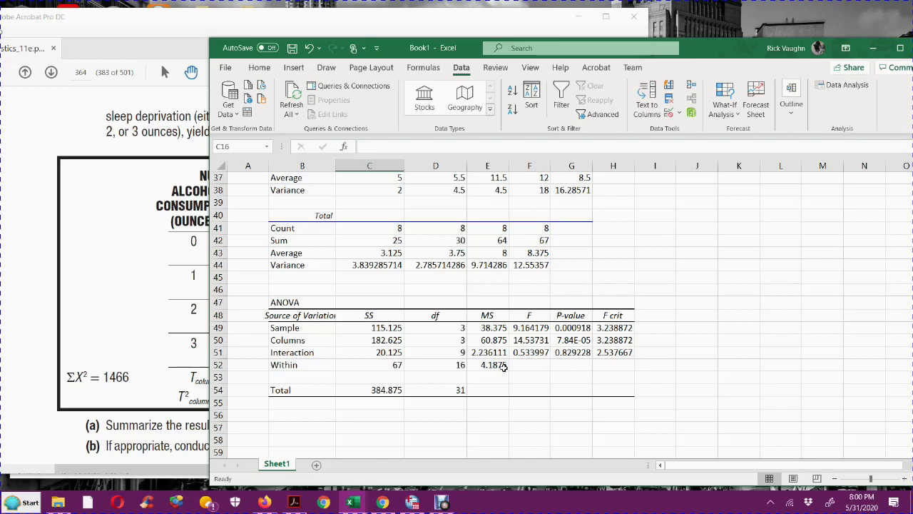
Compare Excel's two-factor ANOVA output against the textbook table, switching between the two windows.
click(52, 428)
scroll(271, 380, down, 2)
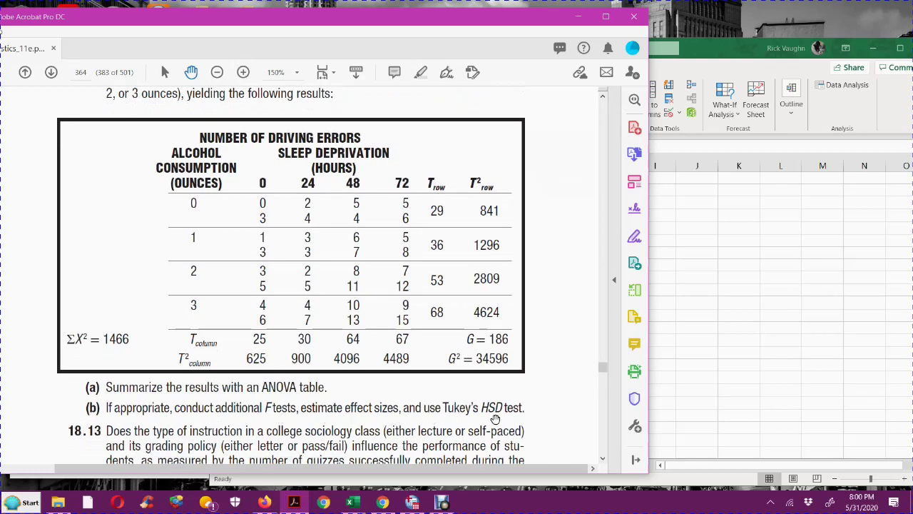
key(alt+Tab)
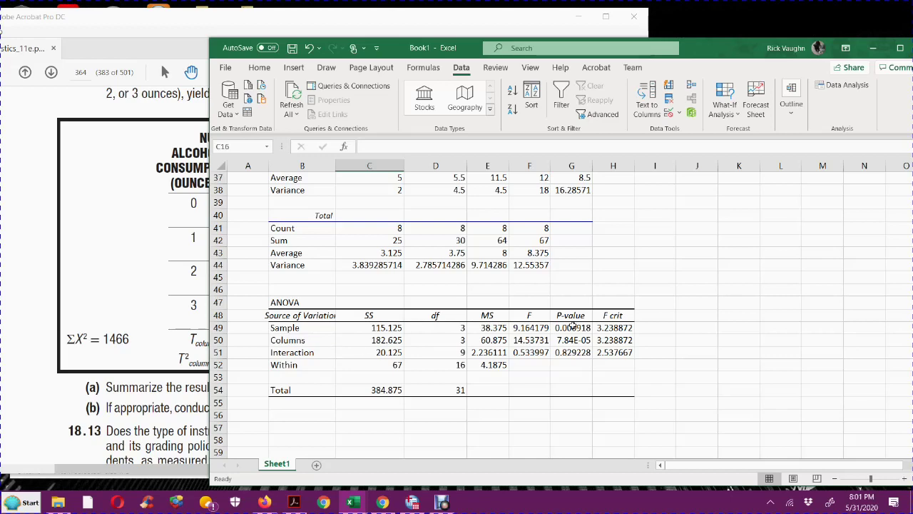
click(182, 420)
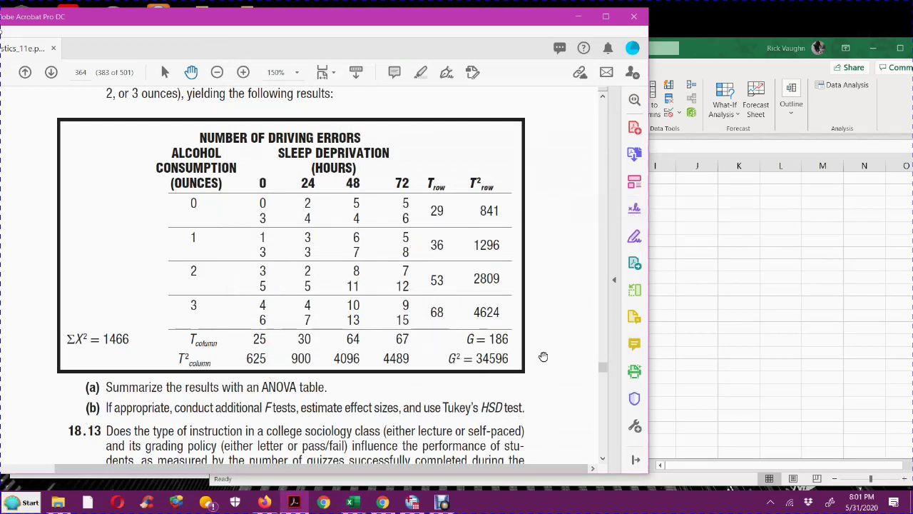
click(682, 308)
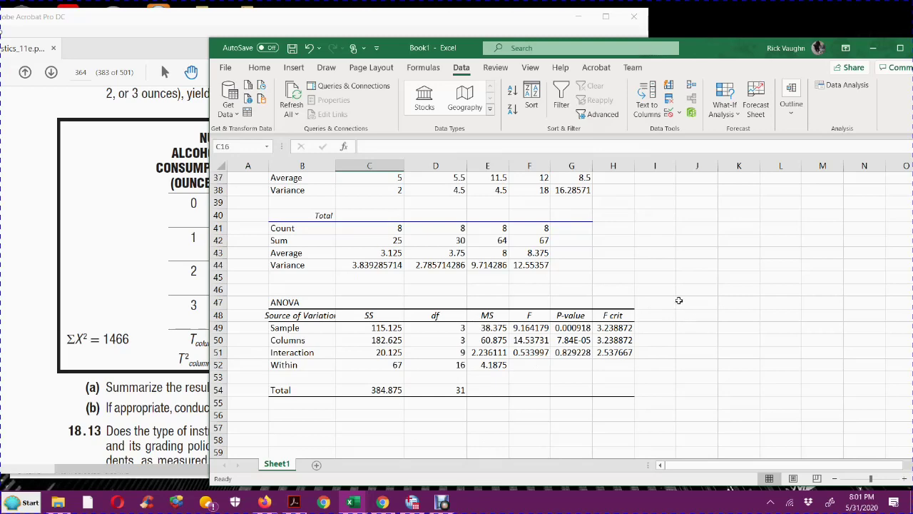
click(413, 504)
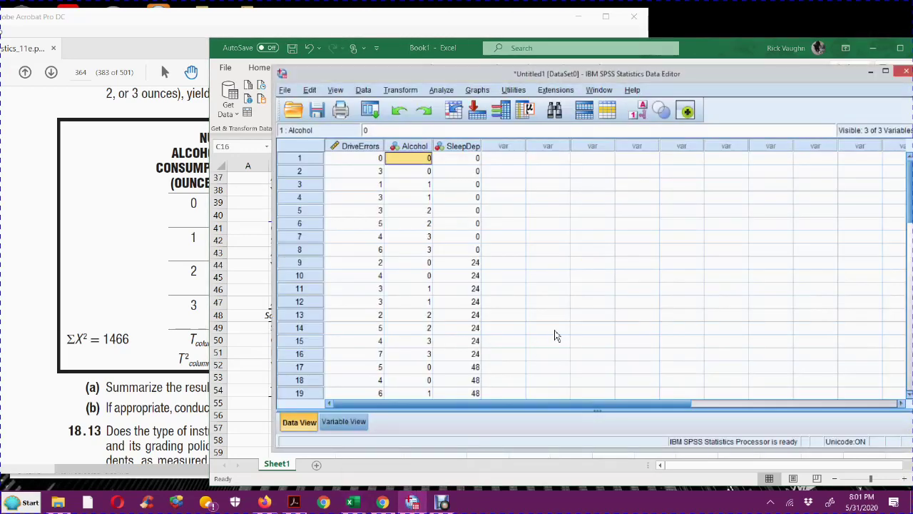
drag(704, 78, 719, 75)
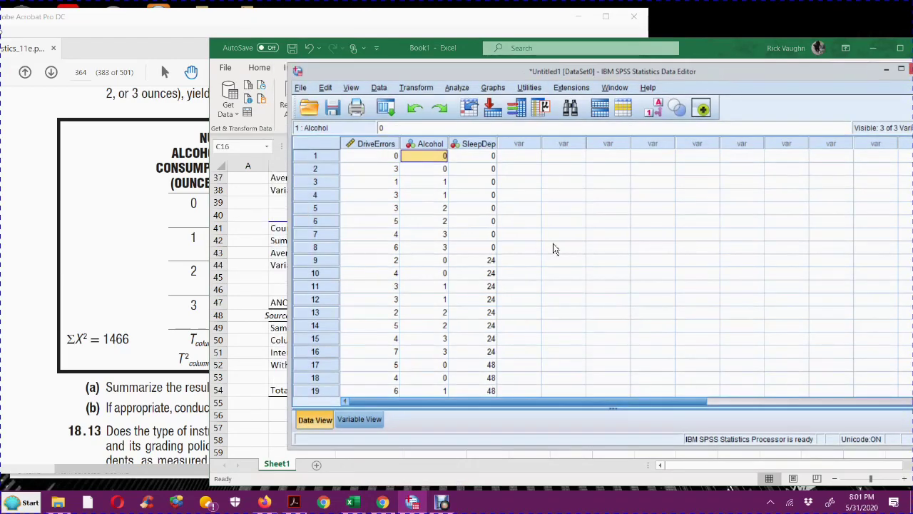
click(107, 222)
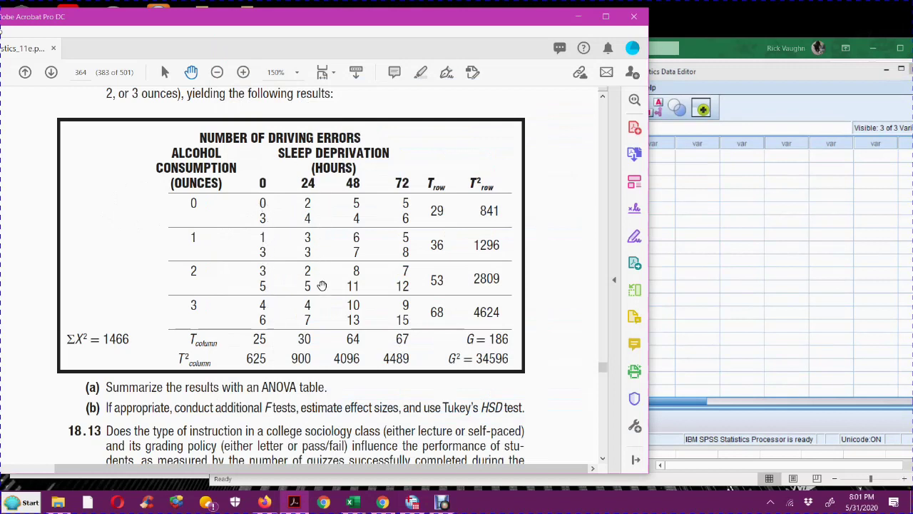
click(688, 247)
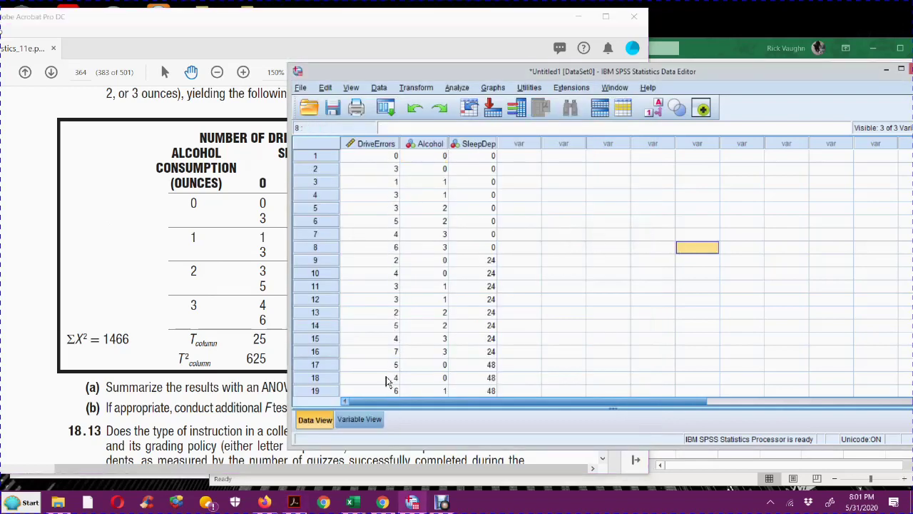
scroll(379, 331, down, 3)
scroll(379, 331, down, 4)
scroll(379, 330, up, 2)
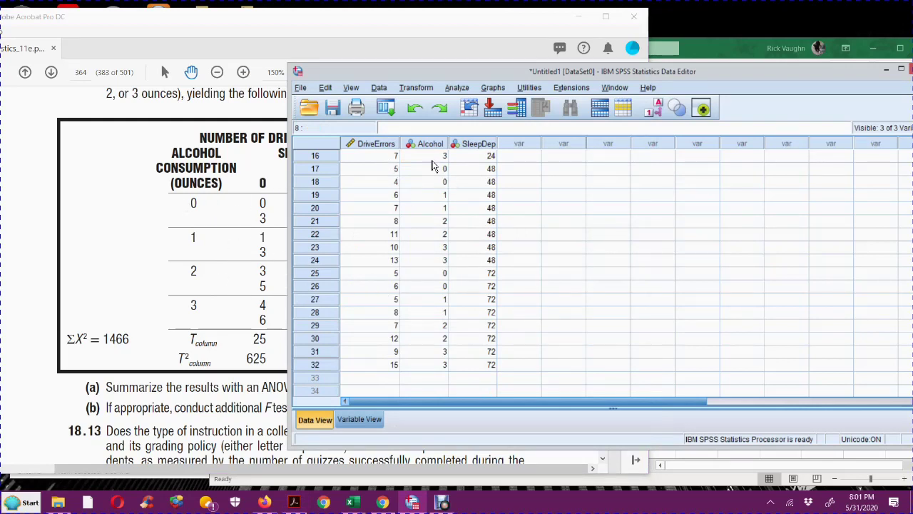
scroll(440, 185, up, 5)
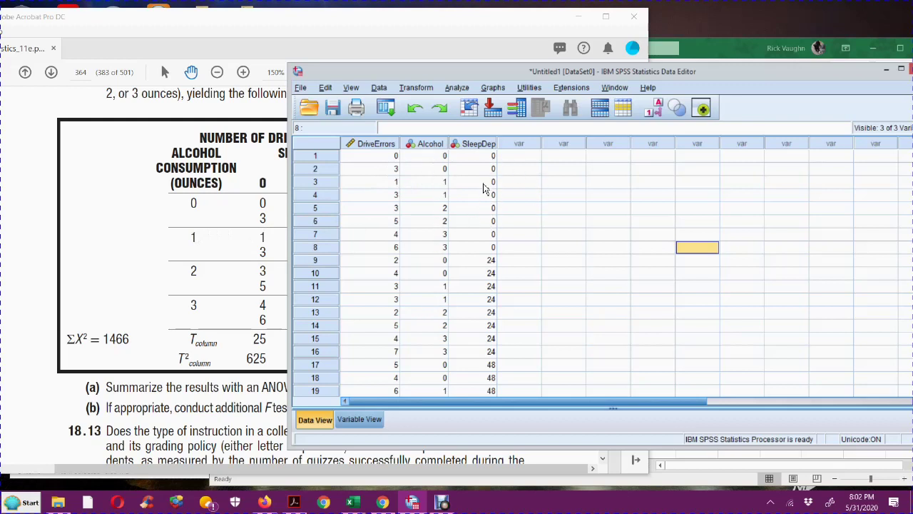
drag(442, 71, 519, 72)
scroll(571, 307, down, 5)
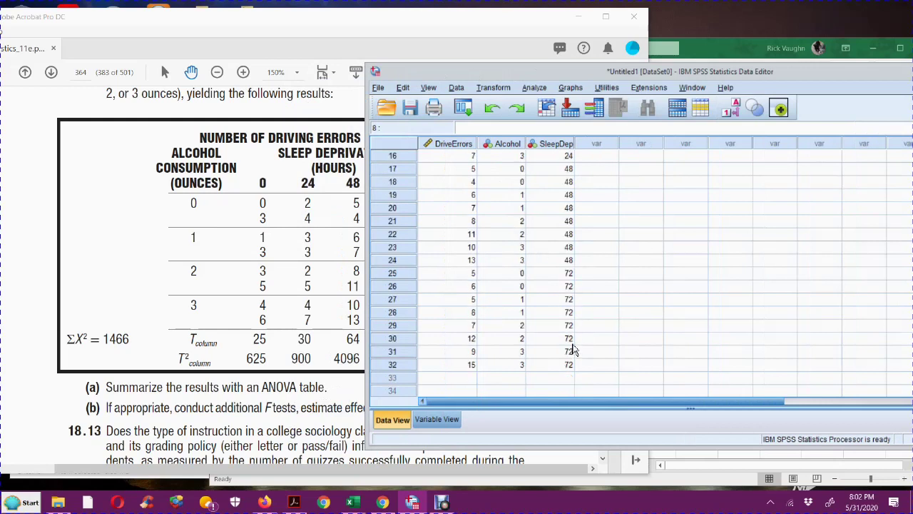
scroll(575, 328, up, 5)
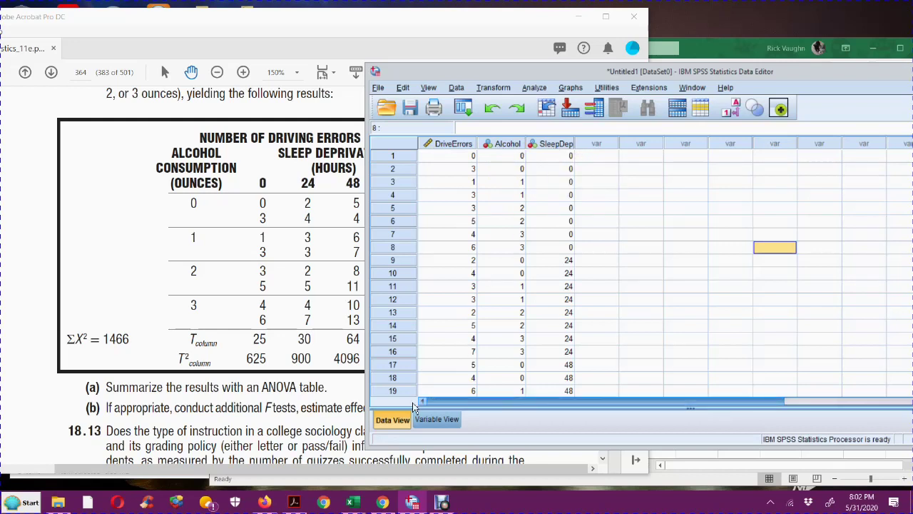
click(434, 421)
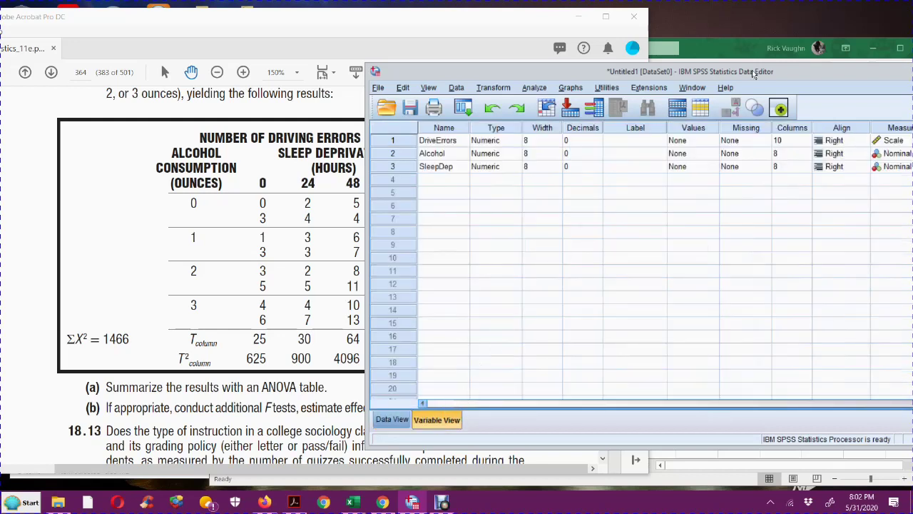
drag(784, 73, 702, 70)
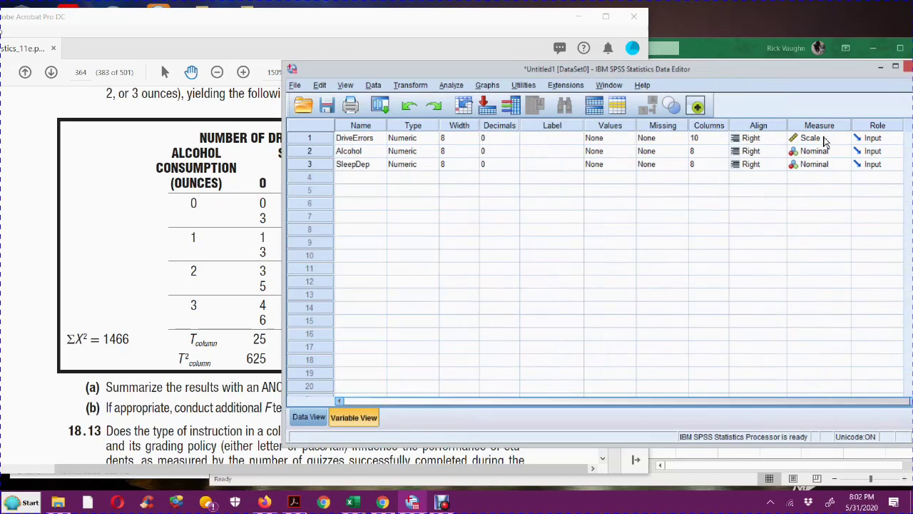
click(309, 417)
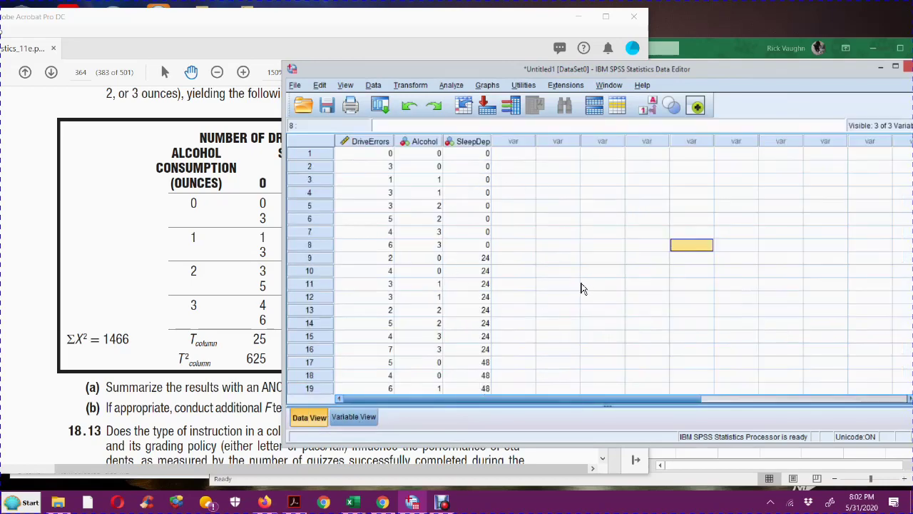
drag(498, 70, 397, 51)
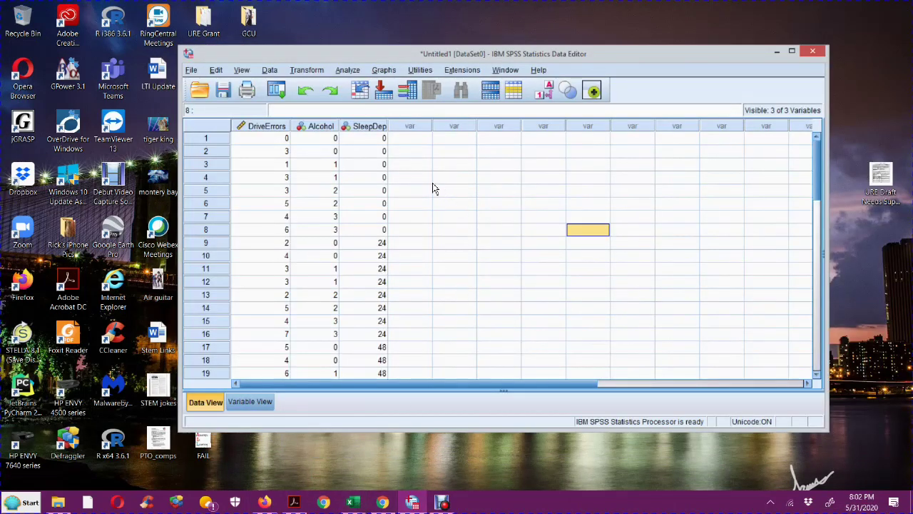
Start a General Linear Model Univariate analysis with DriveErrors as the dependent variable.
click(347, 70)
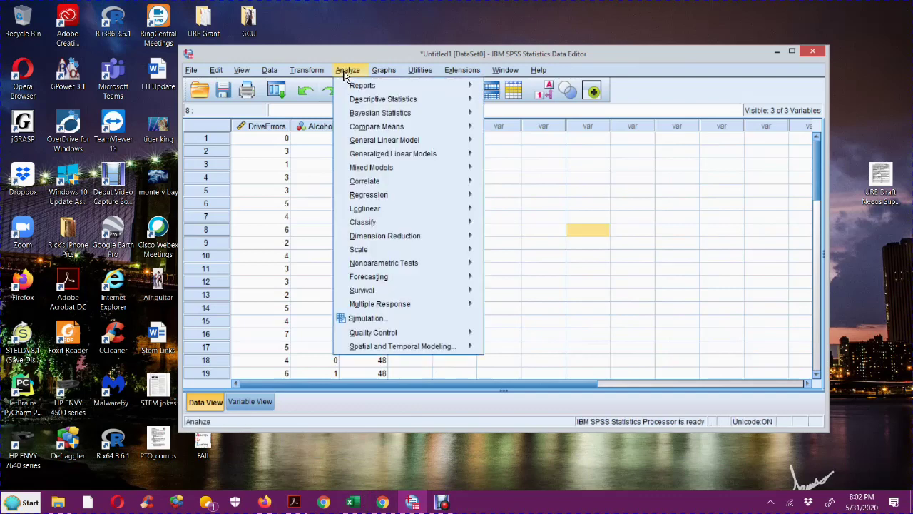
mouse_move(390, 146)
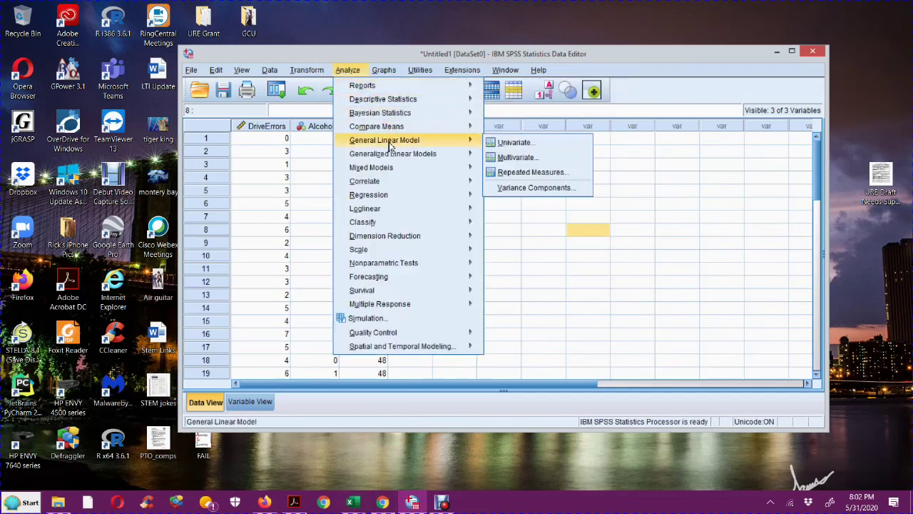
mouse_move(389, 127)
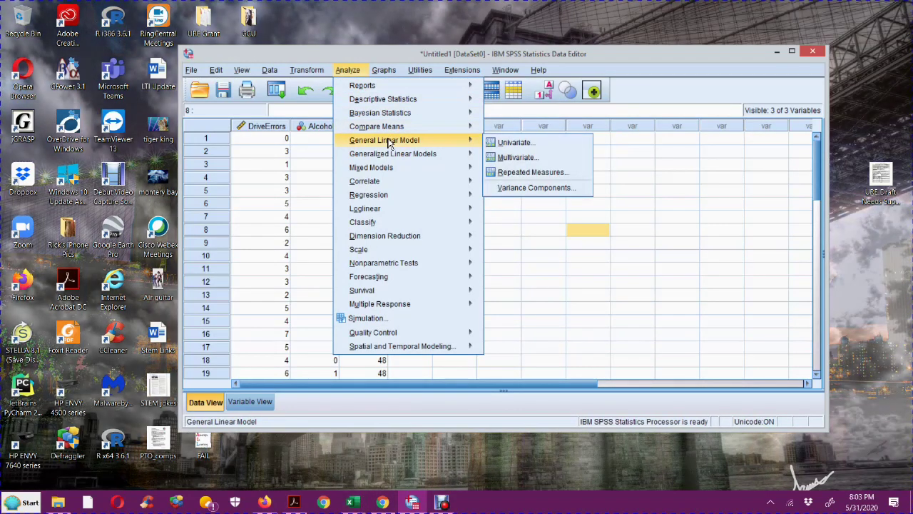
click(529, 144)
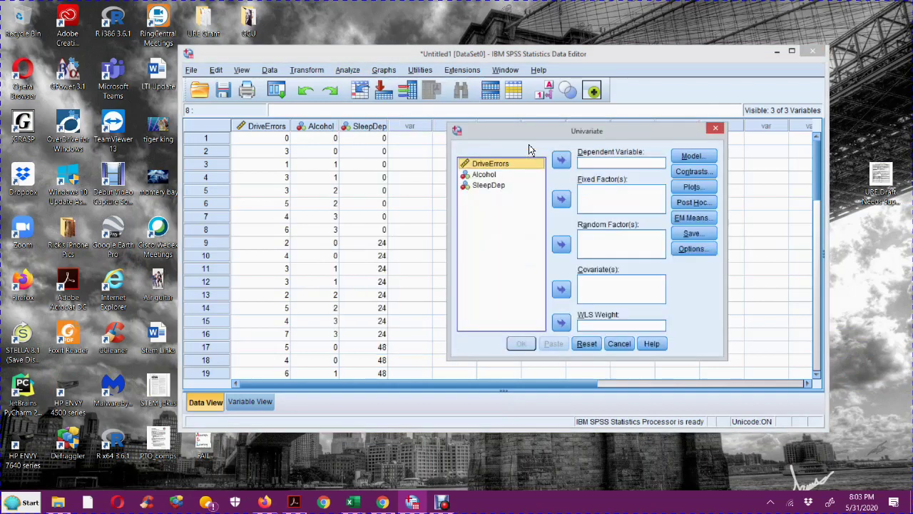
click(498, 169)
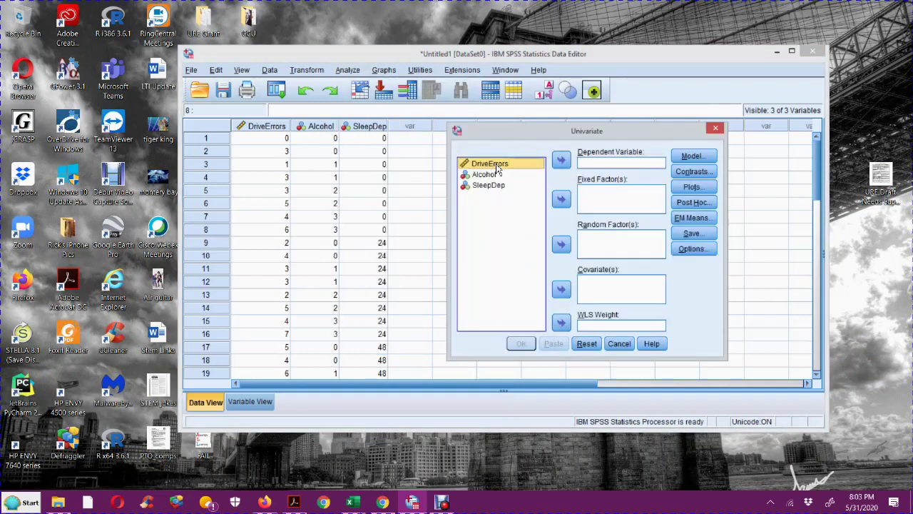
click(561, 160)
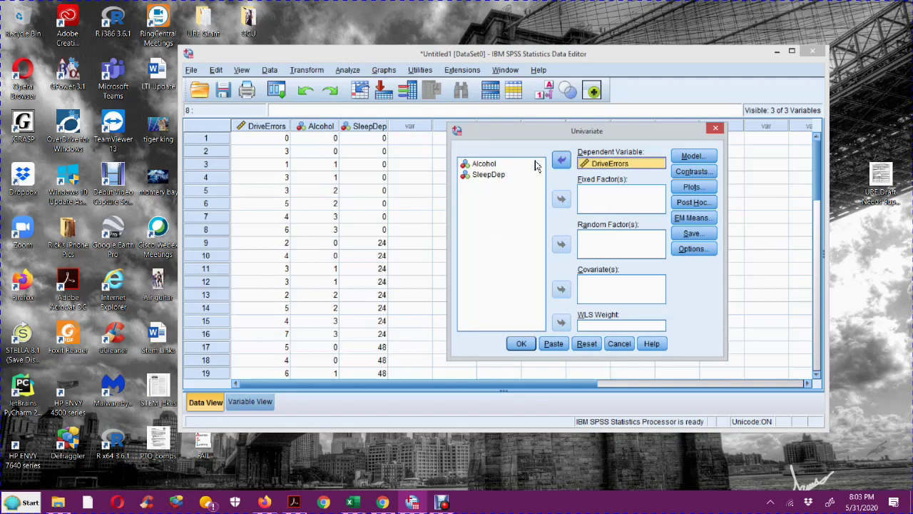
Add Alcohol and SleepDep as fixed factors.
click(483, 164)
click(561, 199)
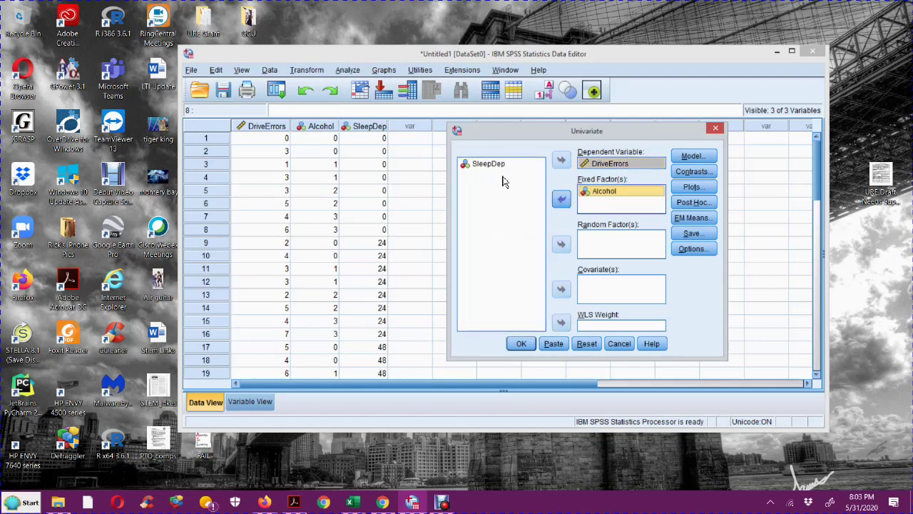
click(488, 163)
click(561, 200)
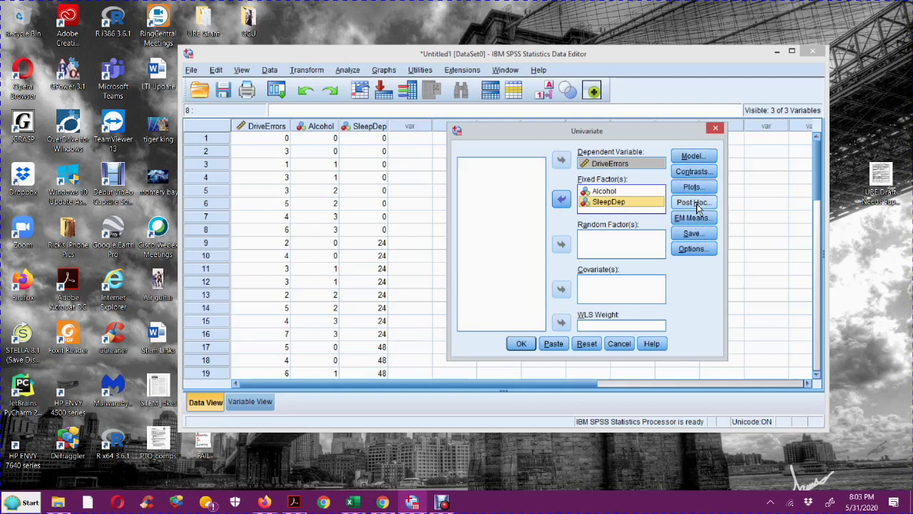
List Alcohol and SleepDep as factors for post hoc testing.
click(694, 203)
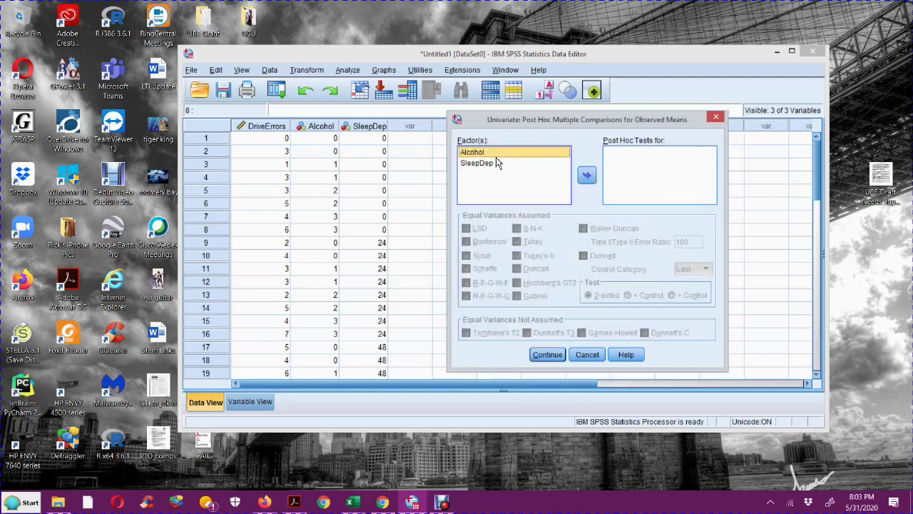
click(587, 175)
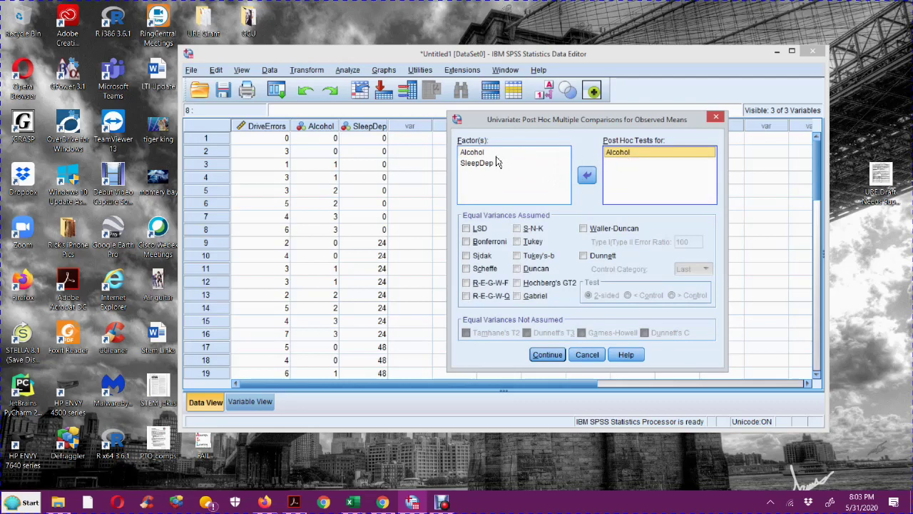
click(483, 165)
click(585, 176)
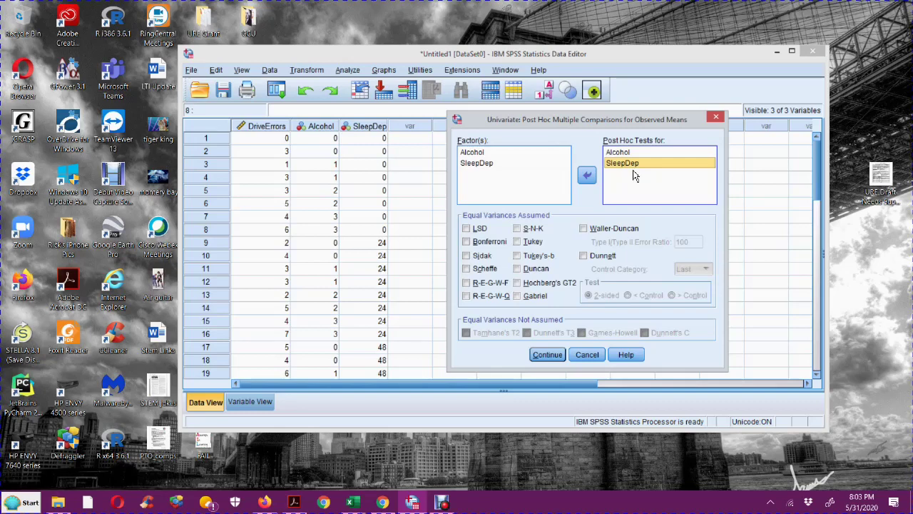
Select the Tukey test and confirm the post hoc settings.
click(636, 168)
click(549, 199)
click(535, 167)
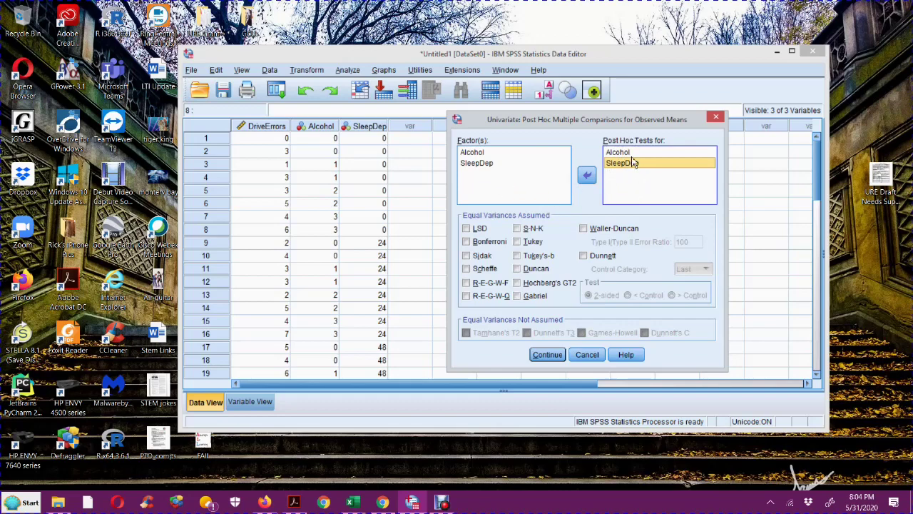
click(517, 242)
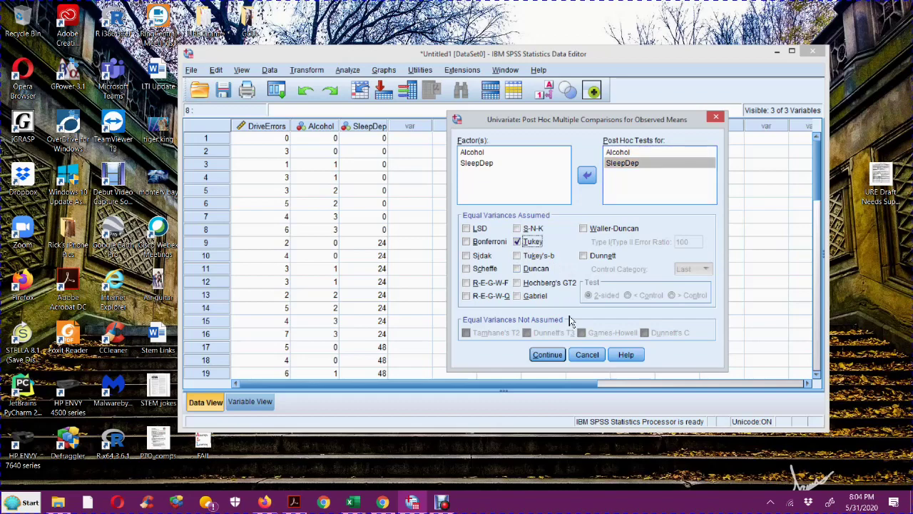
click(548, 355)
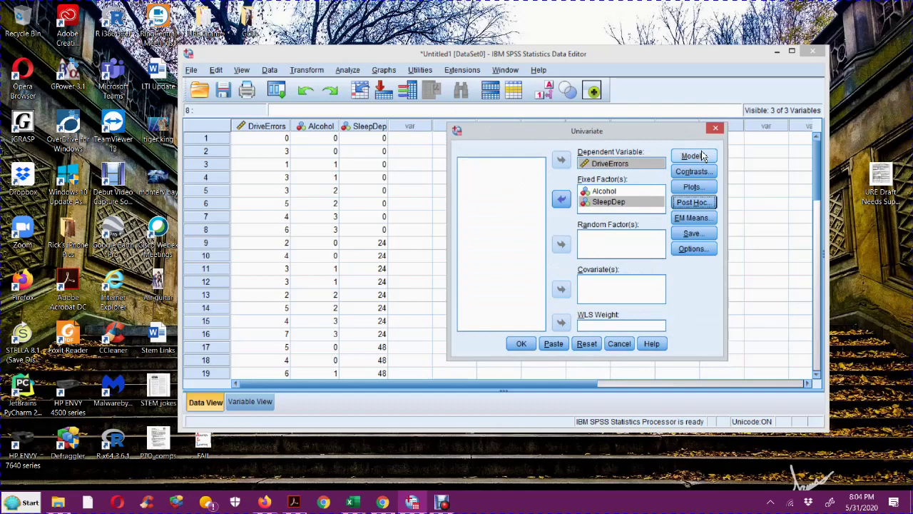
Add a profile plot with Alcohol on the horizontal axis and separate SleepDep lines, then run the ANOVA.
click(692, 188)
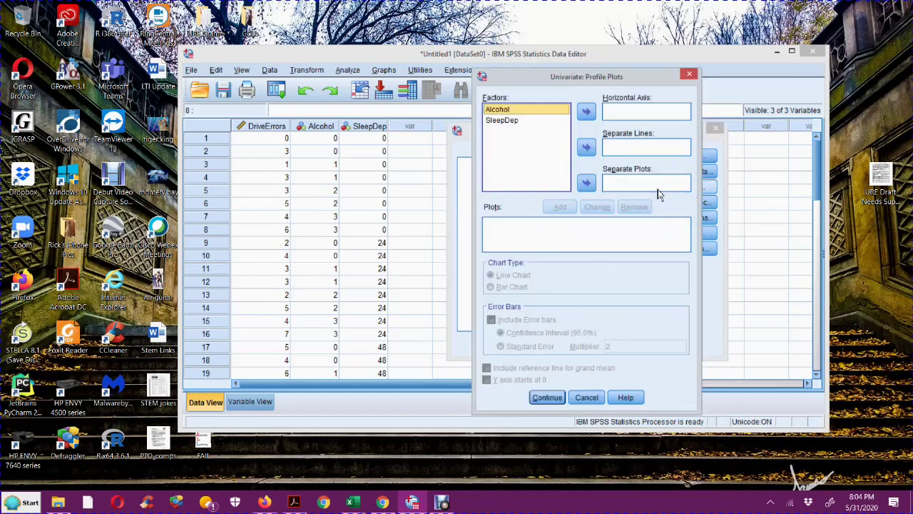
click(587, 112)
click(503, 122)
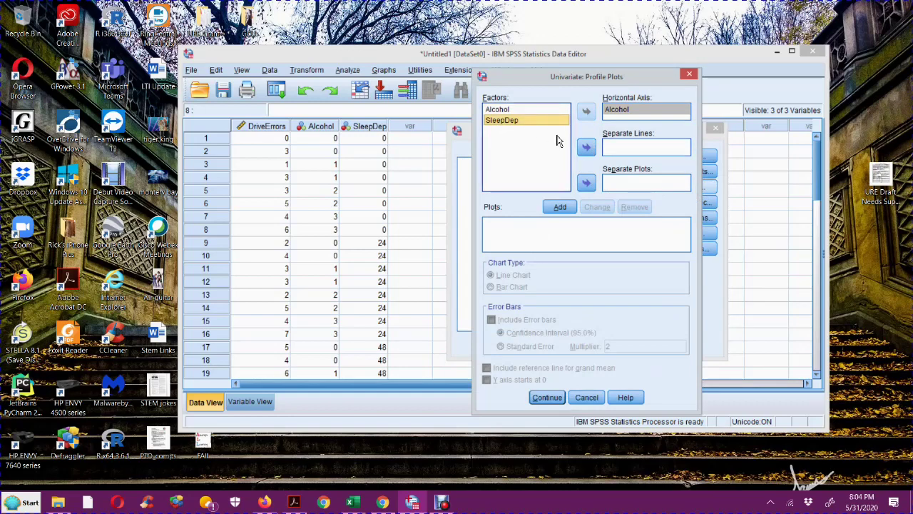
click(587, 147)
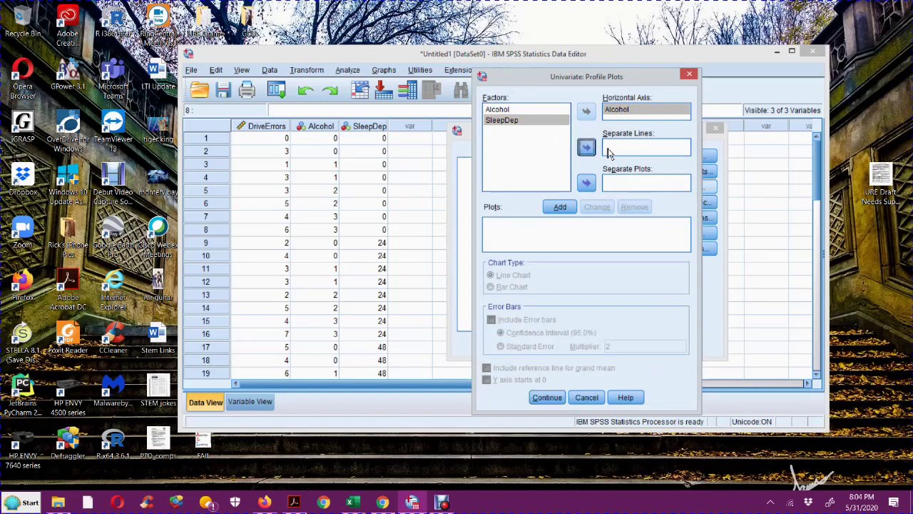
click(547, 397)
click(570, 264)
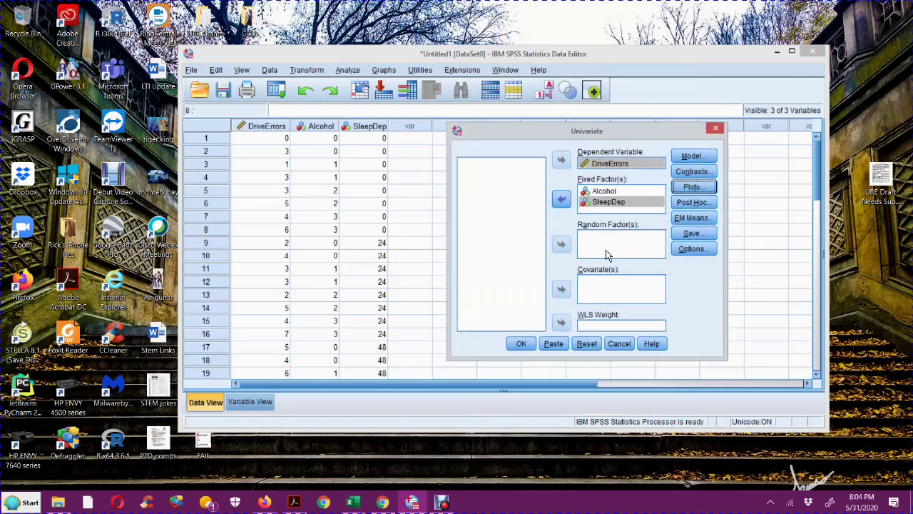
click(522, 344)
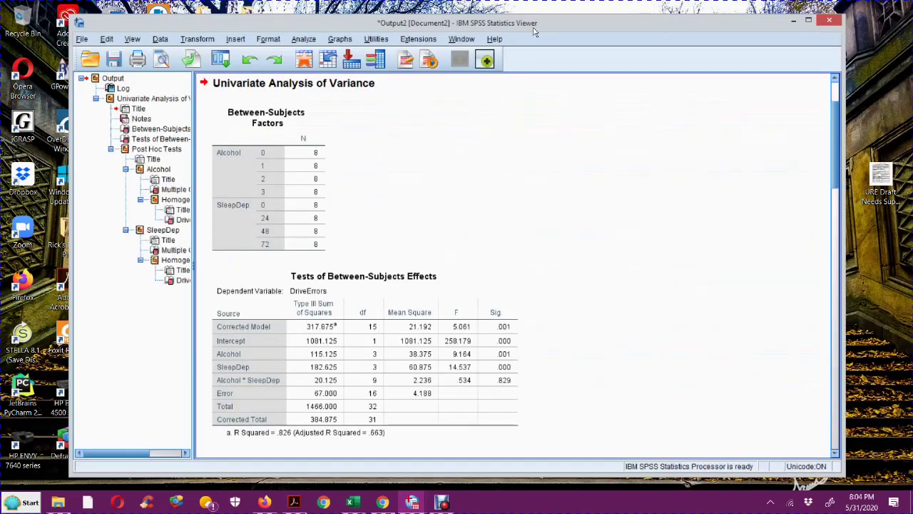
Reposition the Viewer and scroll to select the Tests of Between-Subjects Effects table.
drag(535, 28, 586, 15)
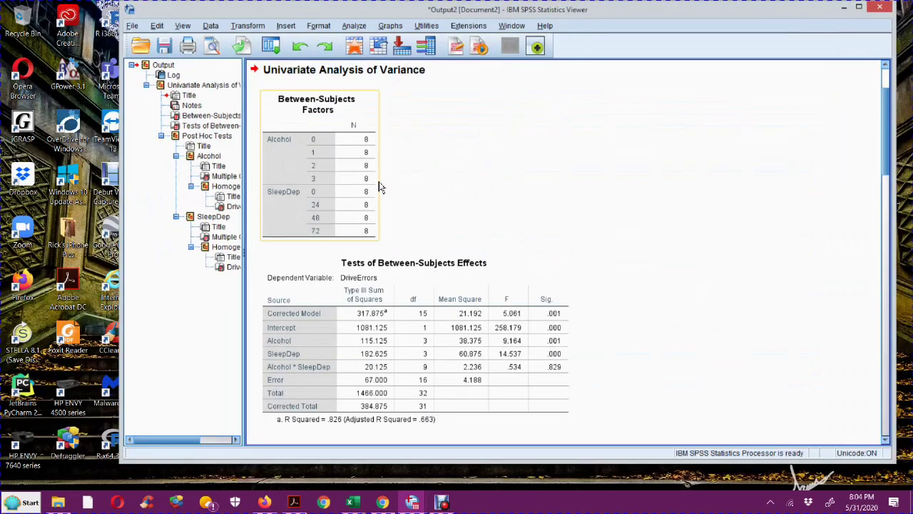
scroll(385, 184, down, 5)
click(394, 180)
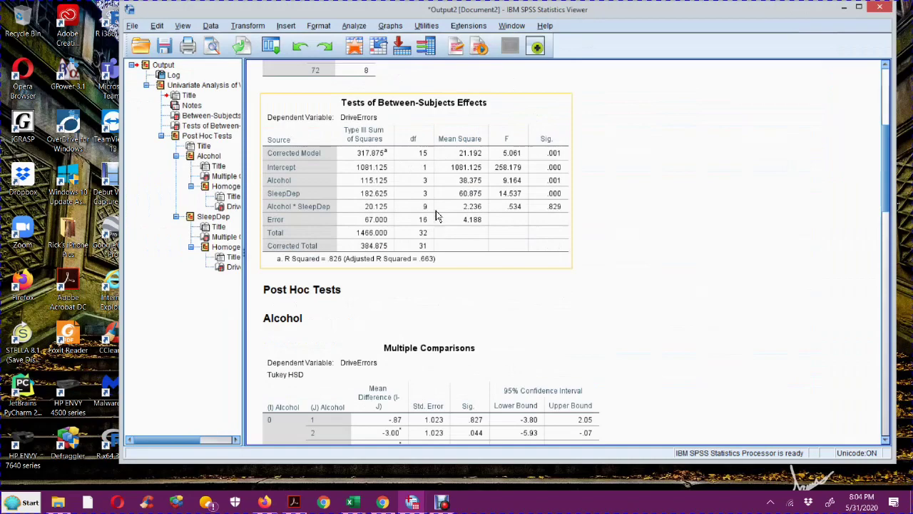
click(480, 63)
drag(398, 10, 518, 24)
click(572, 190)
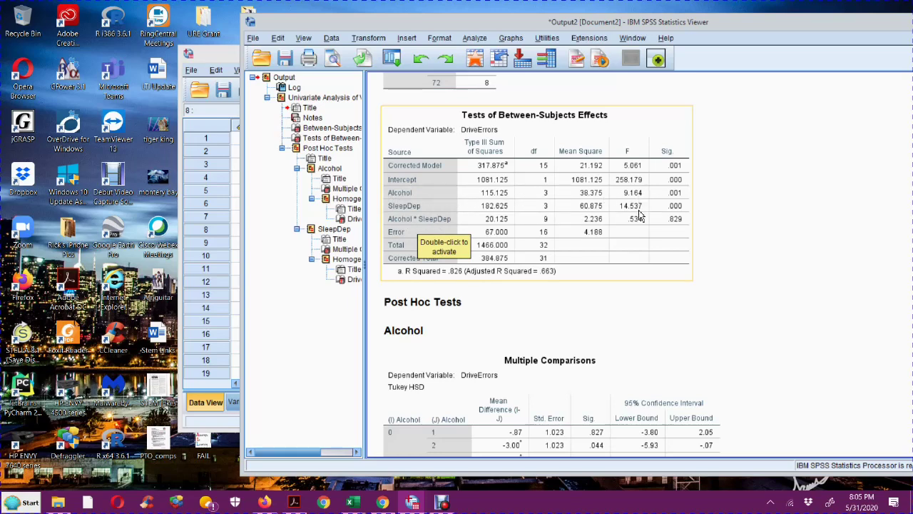
Arrange the SPSS output on the left and the Excel workbook on the right.
click(512, 28)
drag(512, 28, 525, 30)
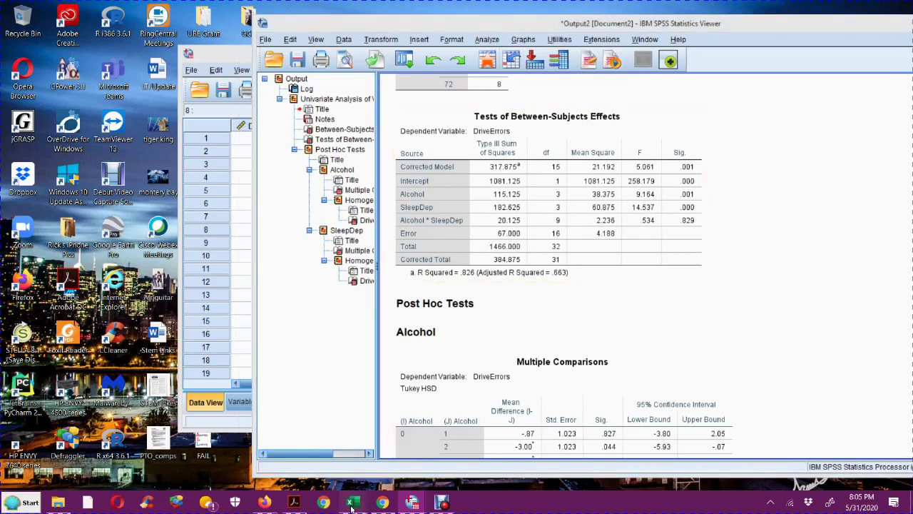
click(410, 446)
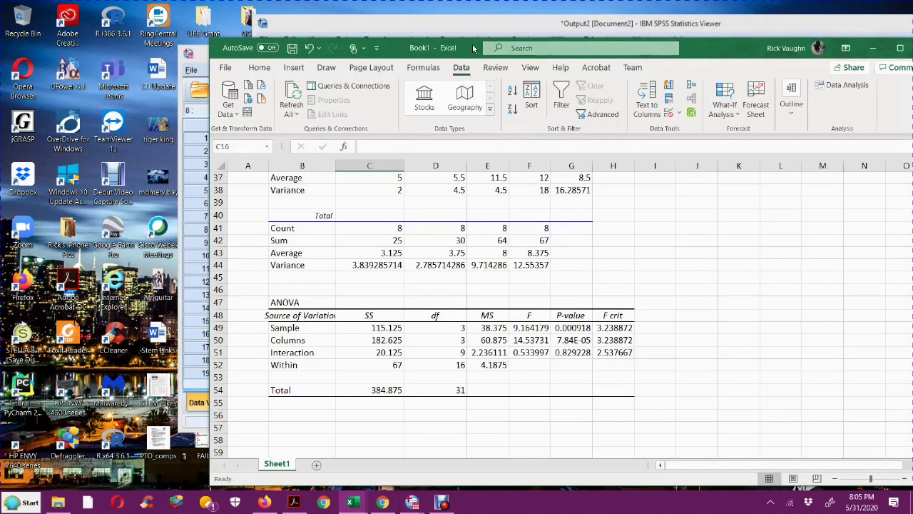
drag(473, 48, 639, 48)
click(303, 28)
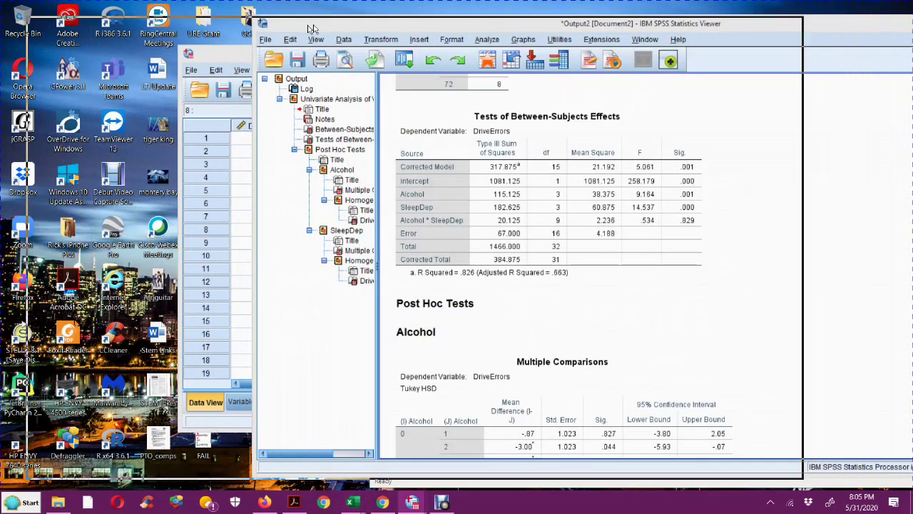
drag(303, 29, 228, 31)
Switch between Excel and SPSS to compare P-values 0.000918, 7.84E-05, 0.829228 with Sig. .001, .000, .829.
click(736, 270)
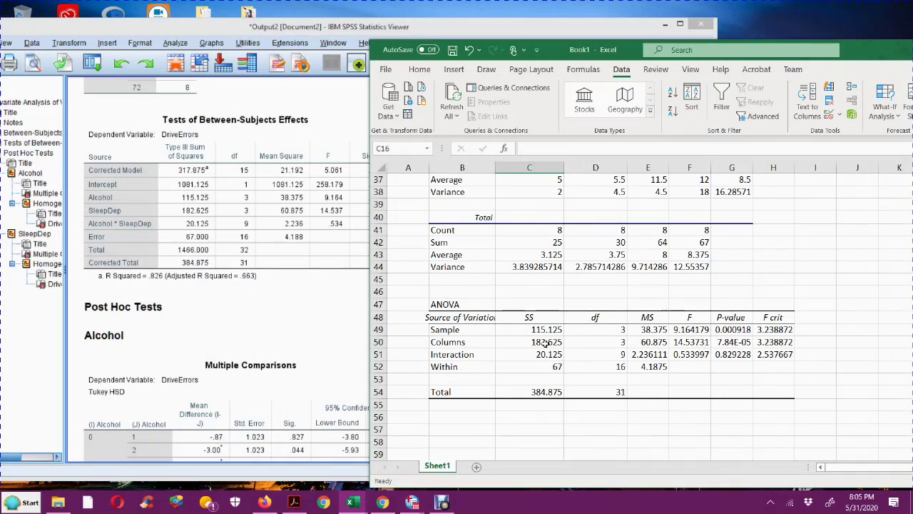
click(337, 312)
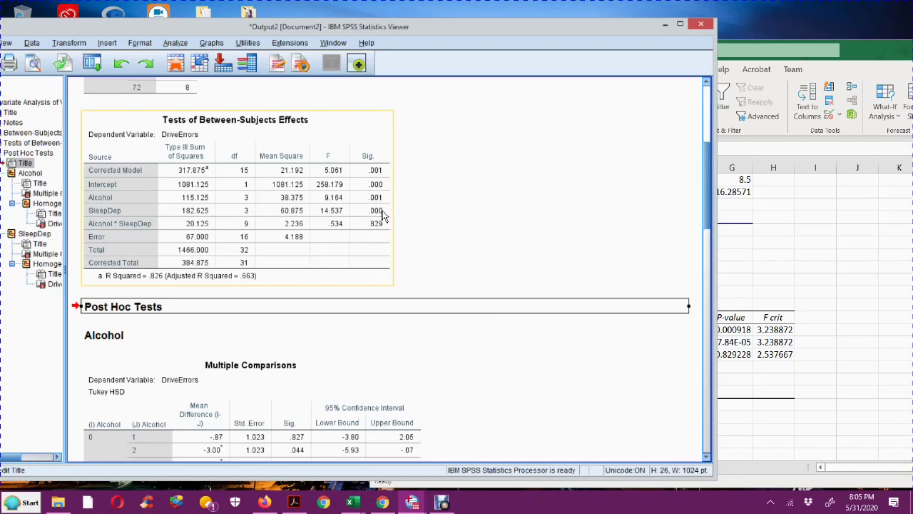
click(742, 314)
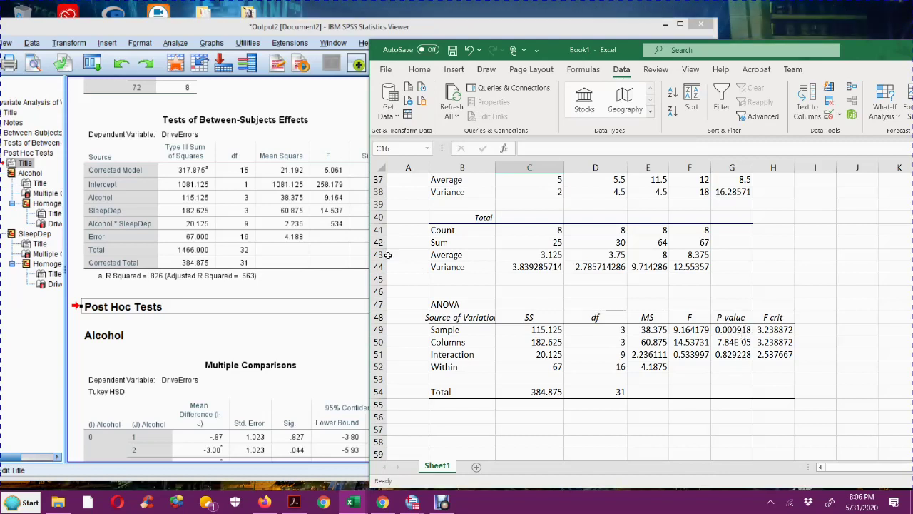
drag(359, 251, 575, 327)
drag(720, 369, 579, 330)
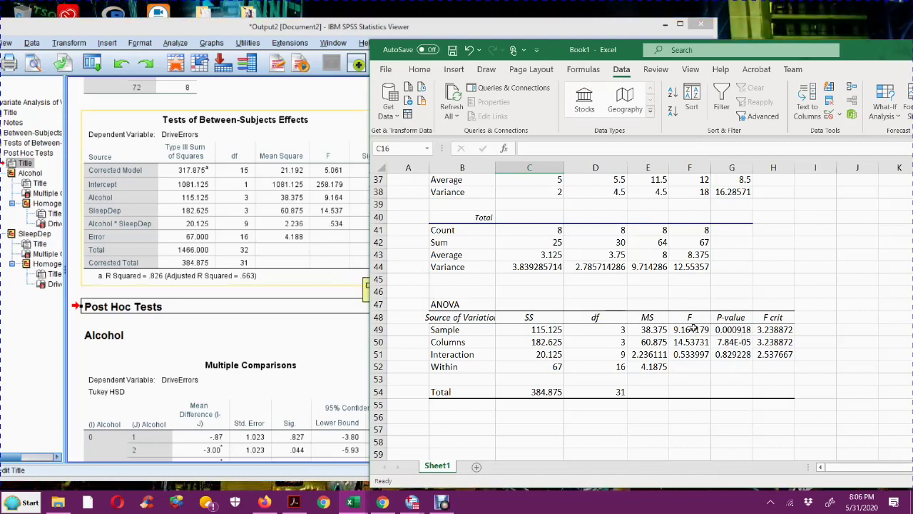
click(341, 90)
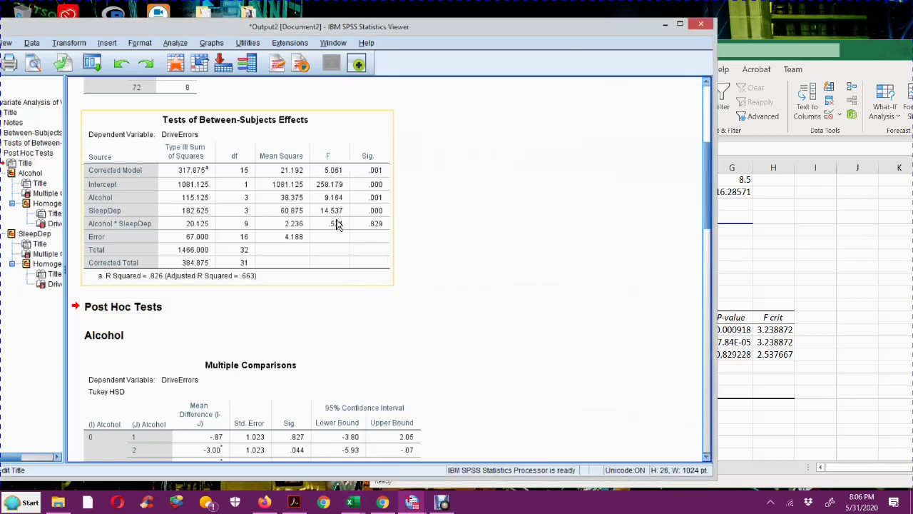
click(761, 301)
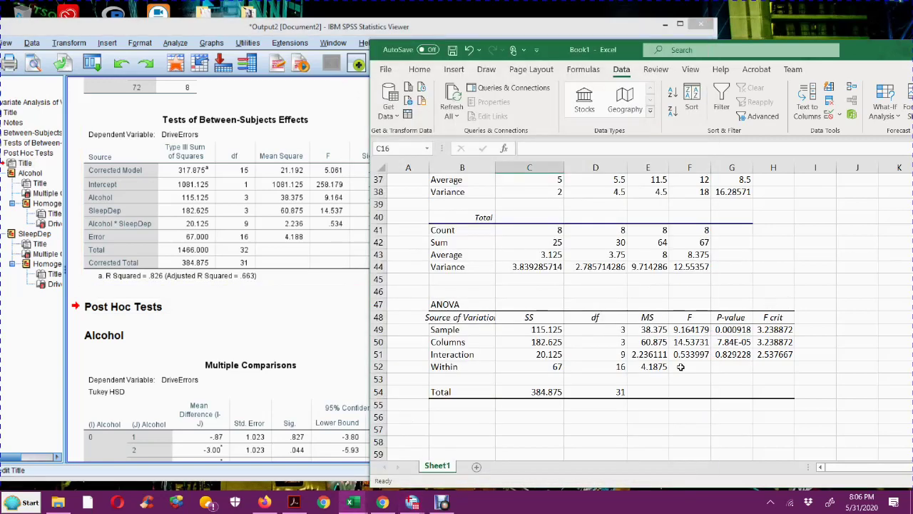
click(321, 308)
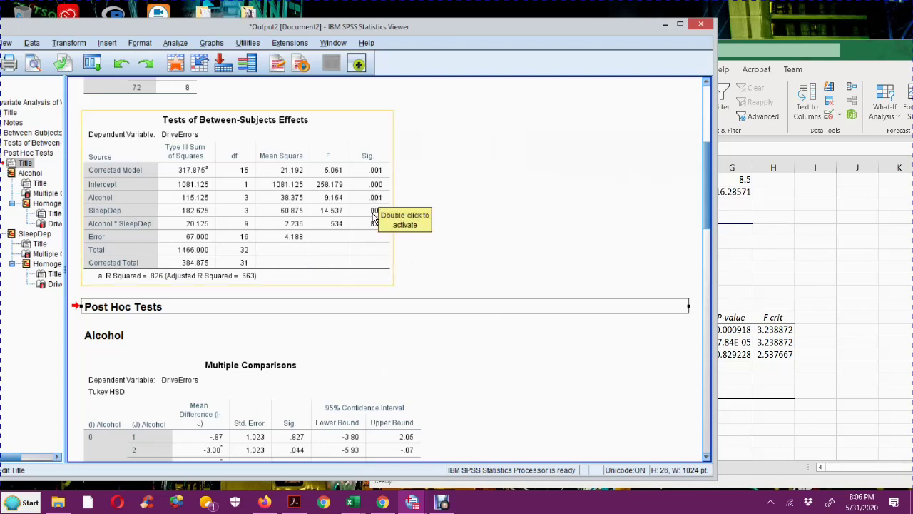
click(460, 254)
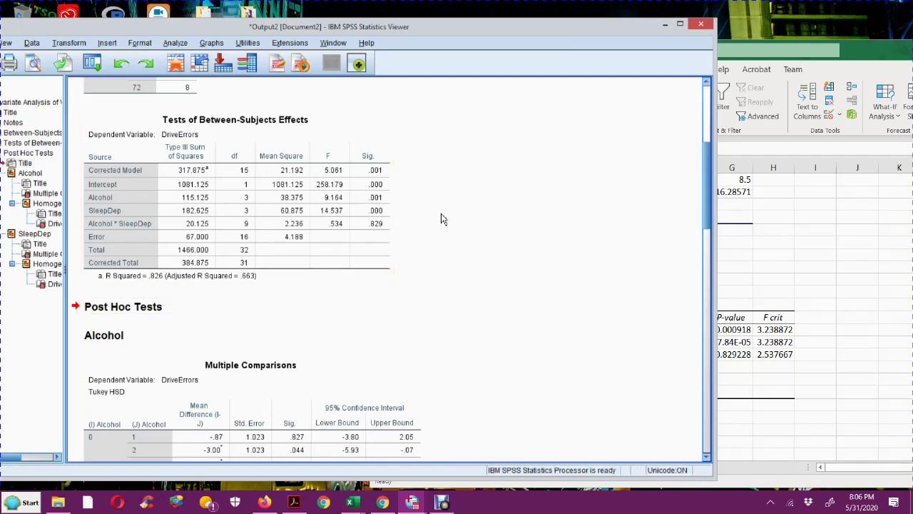
Scroll to the Alcohol Tukey HSD table with significant pairs 0–2, 0–3 and 1–3, and its homogeneous subsets.
scroll(428, 243, down, 3)
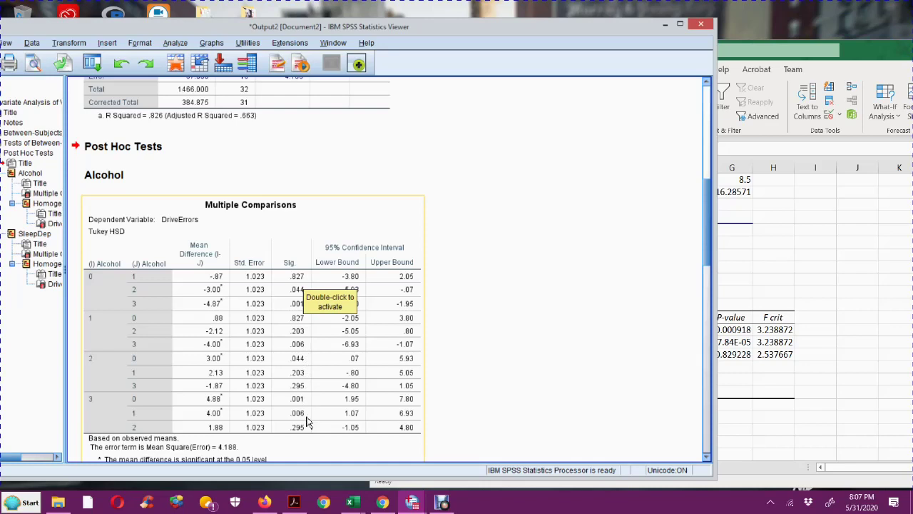
scroll(307, 427, down, 1)
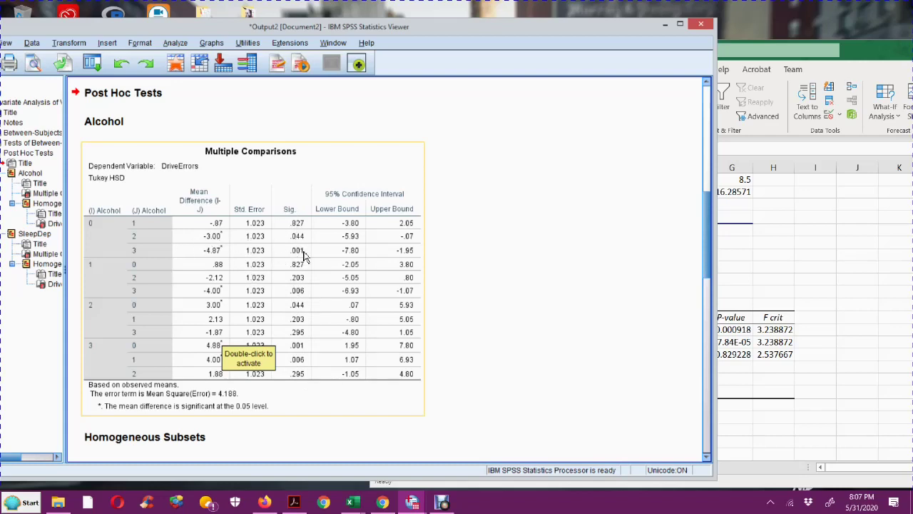
Scroll to the SleepDep Tukey subsets grouping 0/24 hours (3.13, 3.75) apart from 48/72 (8.00, 8.38).
scroll(321, 343, down, 3)
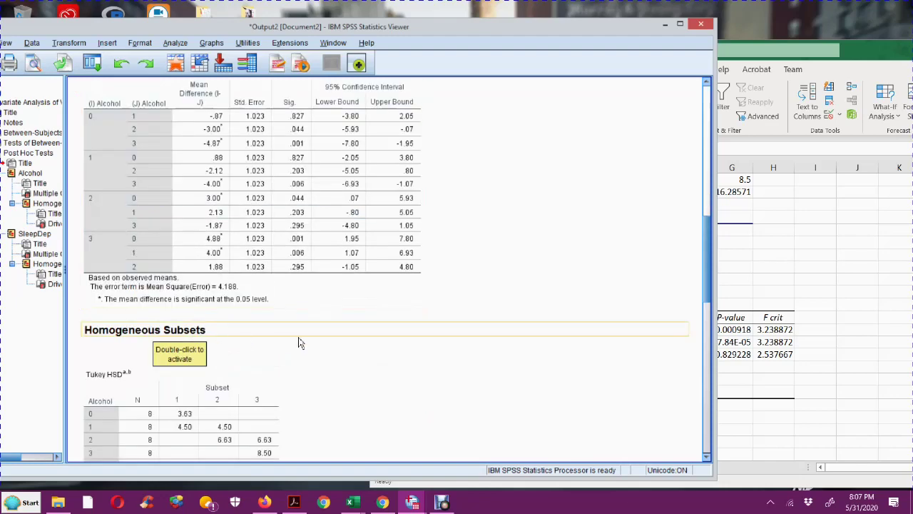
scroll(471, 321, up, 3)
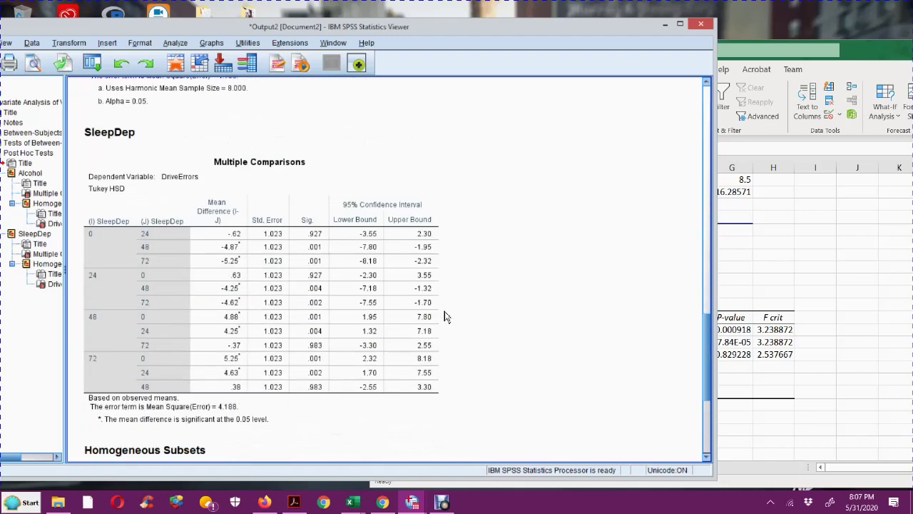
scroll(444, 313, down, 3)
scroll(444, 316, up, 3)
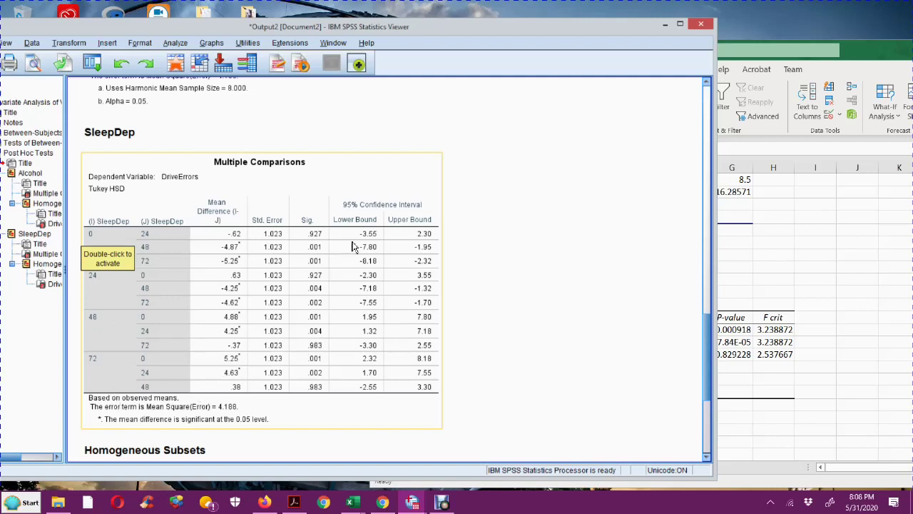
scroll(564, 285, down, 3)
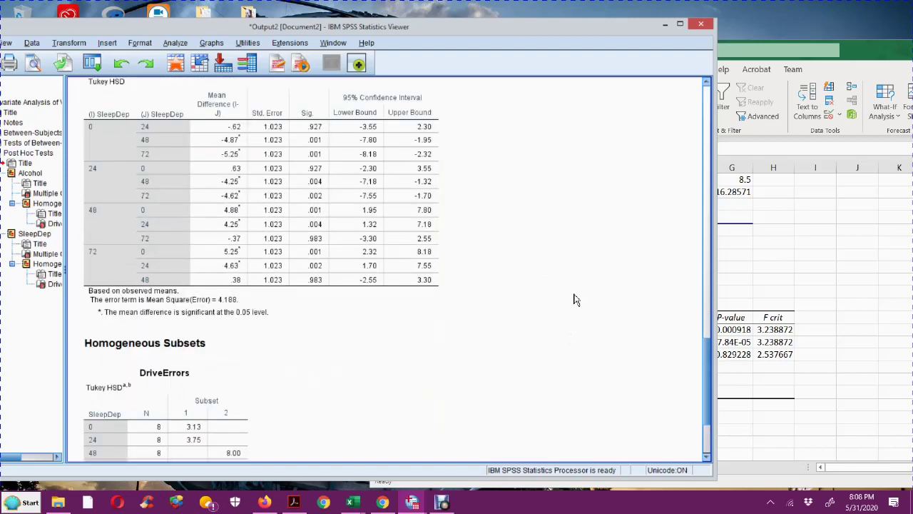
scroll(553, 289, down, 2)
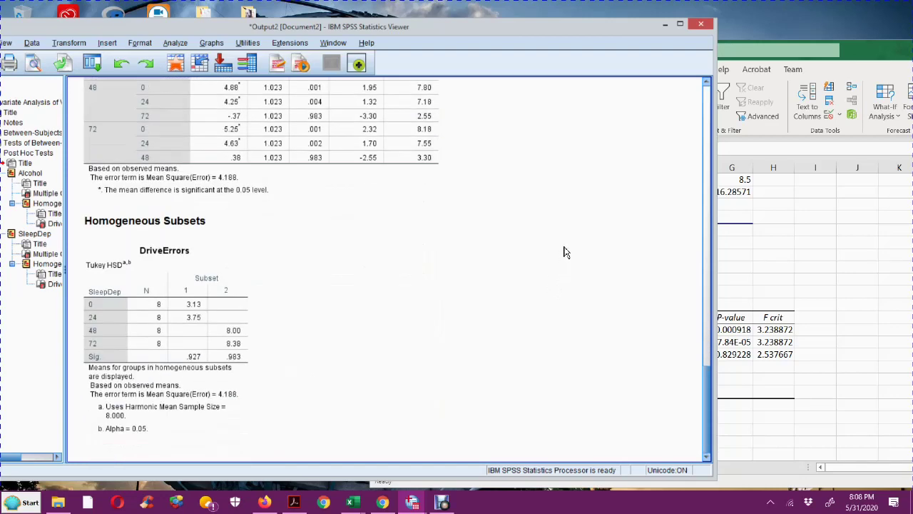
Bring up the textbook PDF and position it to show the driving-errors data table.
scroll(564, 264, up, 5)
key(alt+Tab)
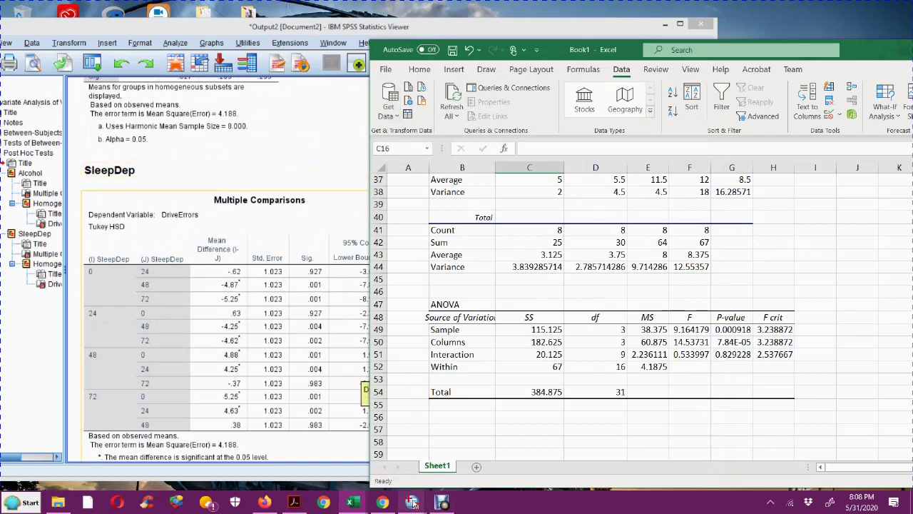
click(293, 502)
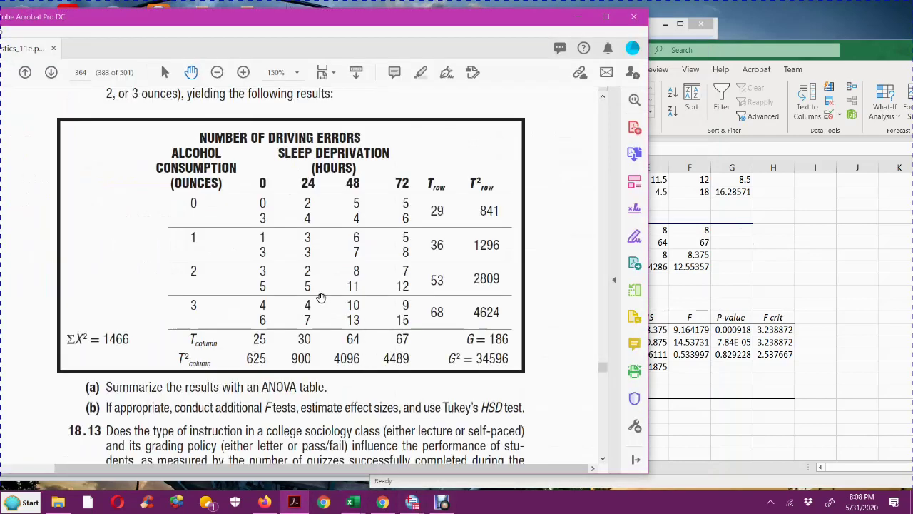
scroll(332, 312, down, 1)
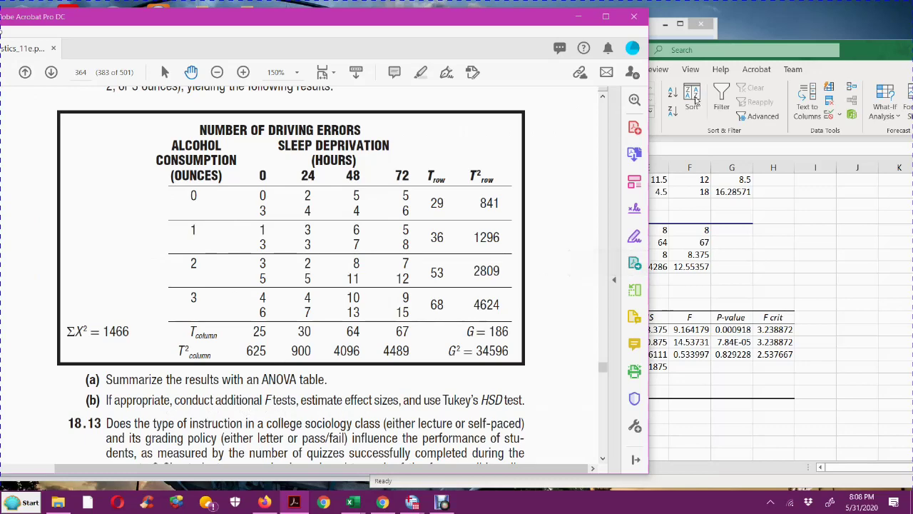
drag(541, 16, 529, 50)
Minimize the SPSS Output Viewer and return to the Data Editor with DriveErrors, Alcohol and SleepDep.
click(478, 34)
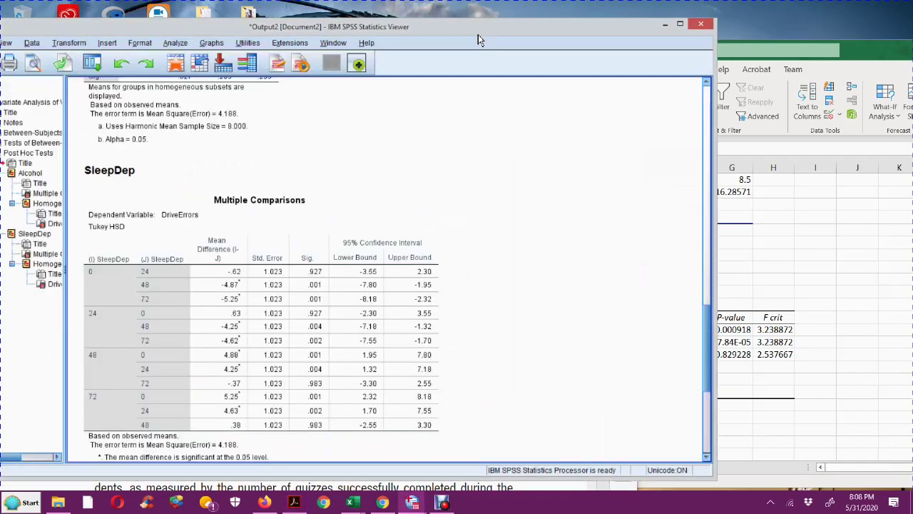
click(665, 24)
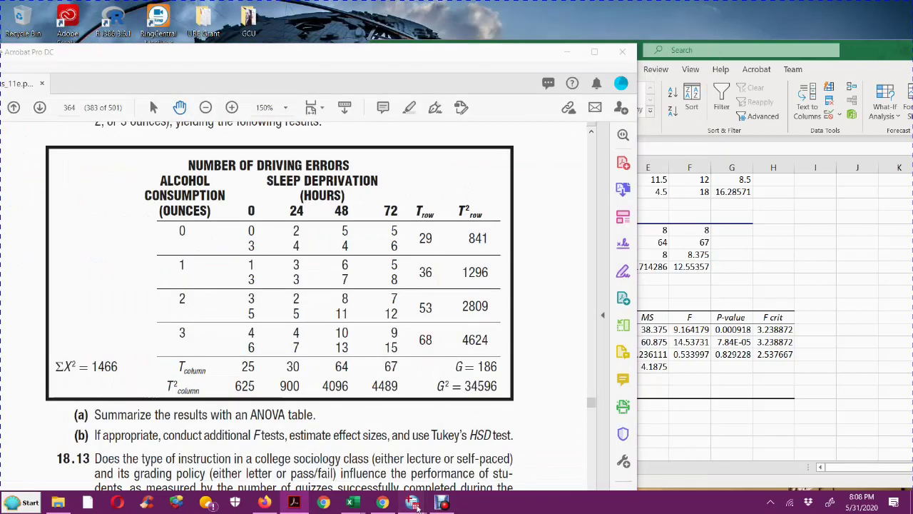
right_click(414, 503)
click(416, 503)
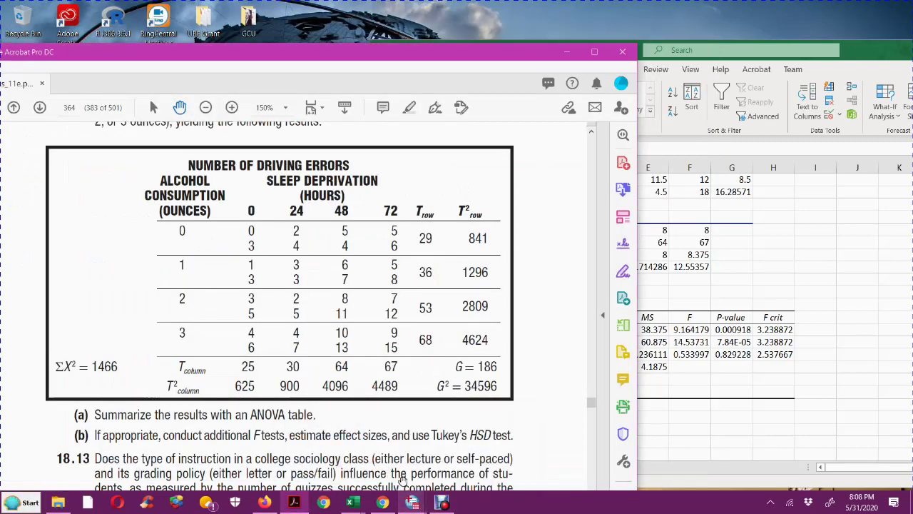
mouse_move(412, 502)
click(399, 478)
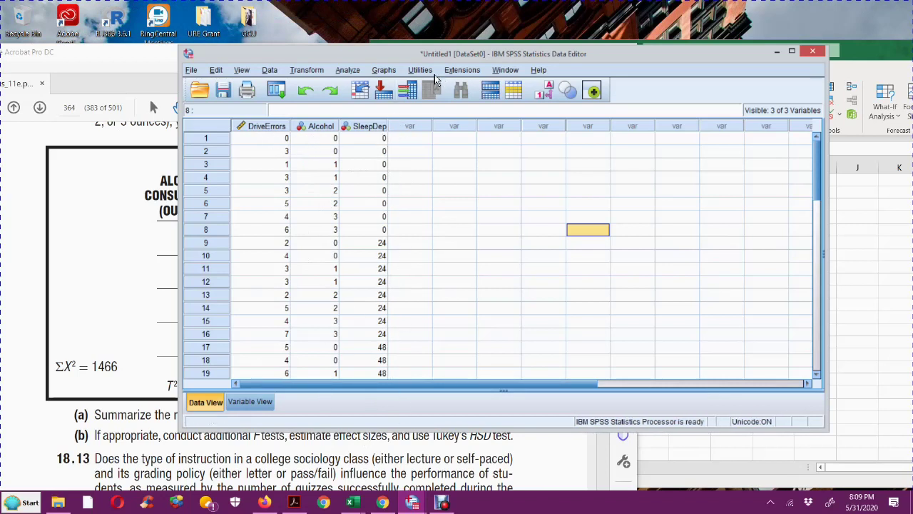
Run One-Way ANOVA with DriveErrors as dependent, Alcohol as factor, and Tukey post hoc comparisons.
click(346, 71)
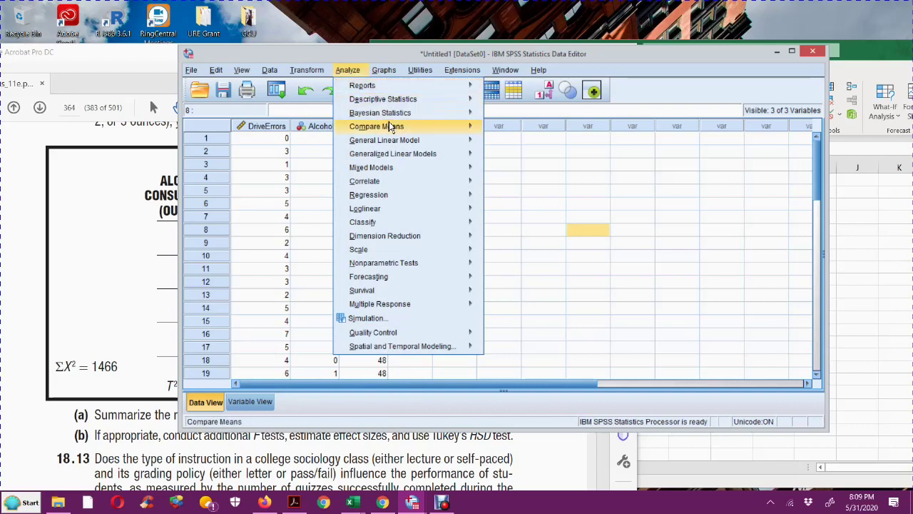
mouse_move(391, 126)
click(527, 188)
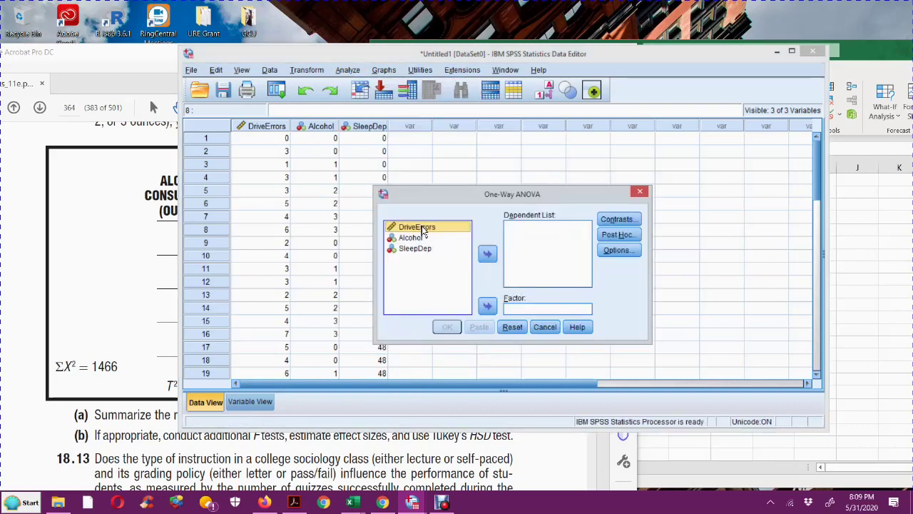
click(487, 254)
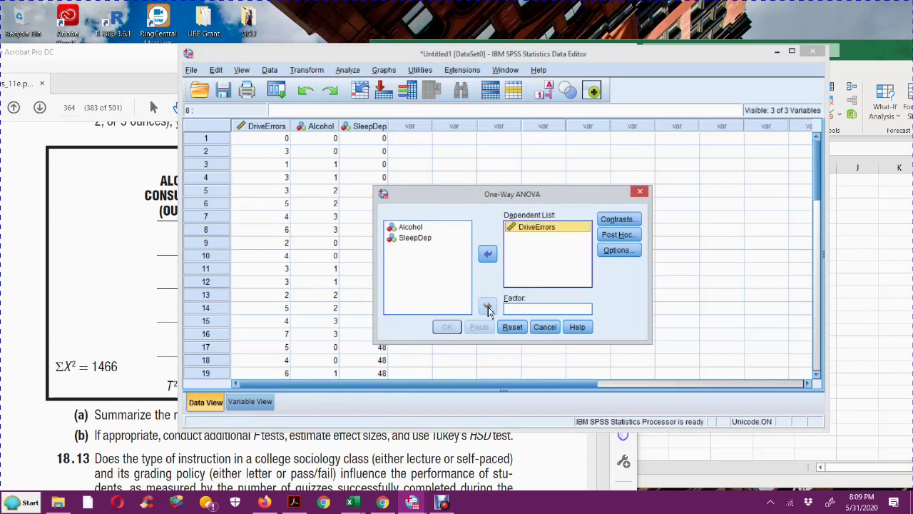
click(411, 229)
click(487, 305)
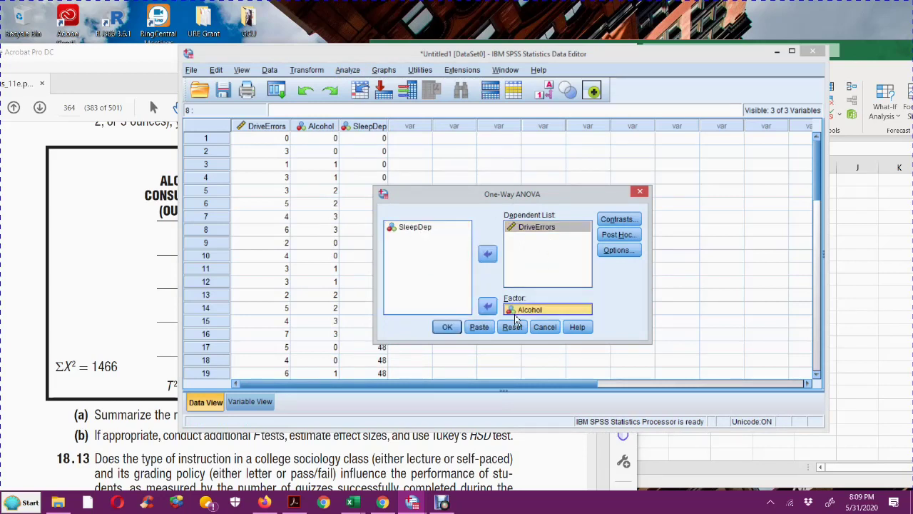
click(626, 235)
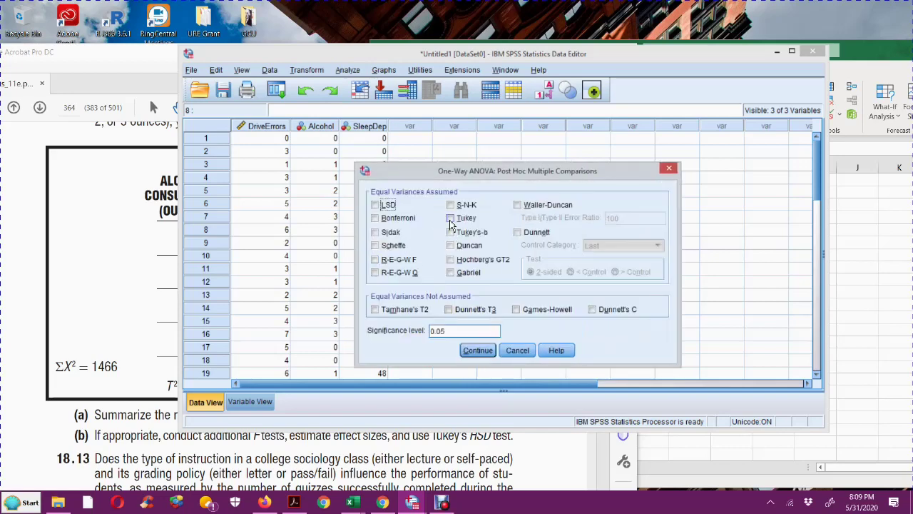
click(450, 218)
click(478, 349)
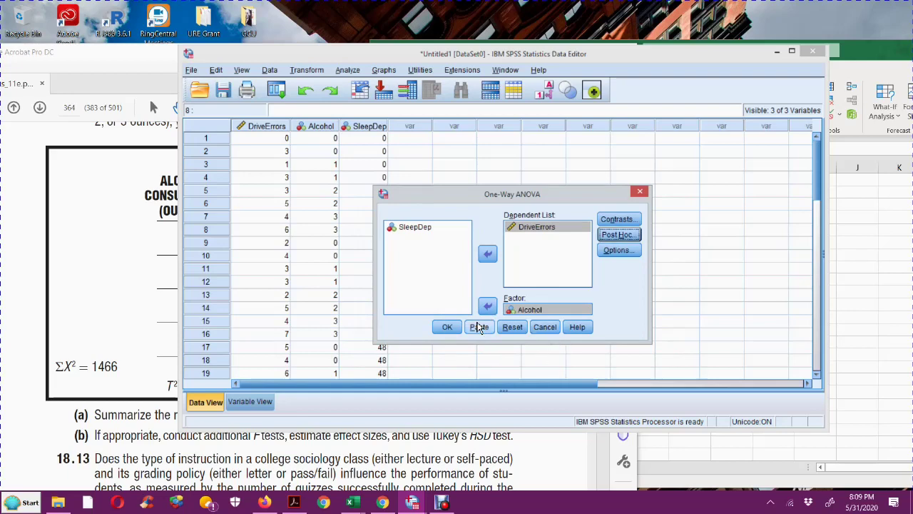
click(447, 327)
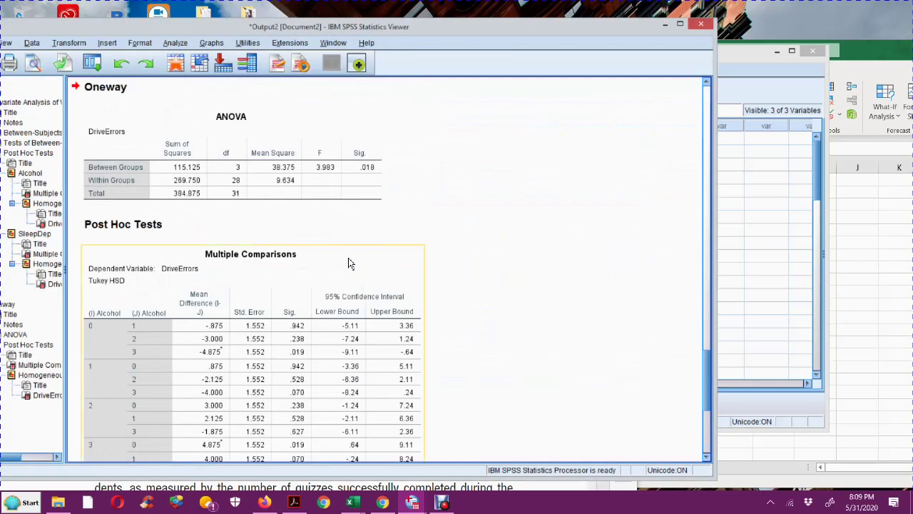
Review the Alcohol Tukey comparisons, where only levels 0 vs 3 differ significantly (Sig. .019).
scroll(350, 264, down, 4)
scroll(298, 205, up, 5)
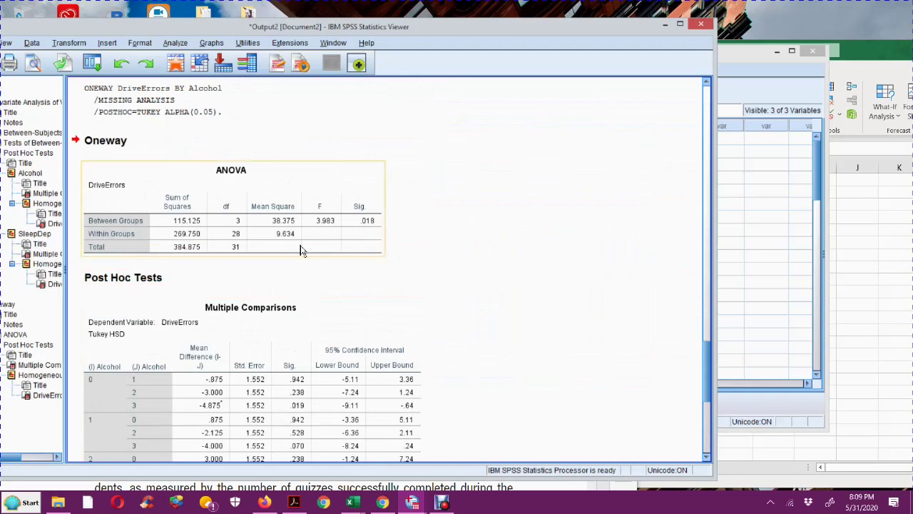
scroll(356, 253, up, 4)
scroll(371, 258, down, 5)
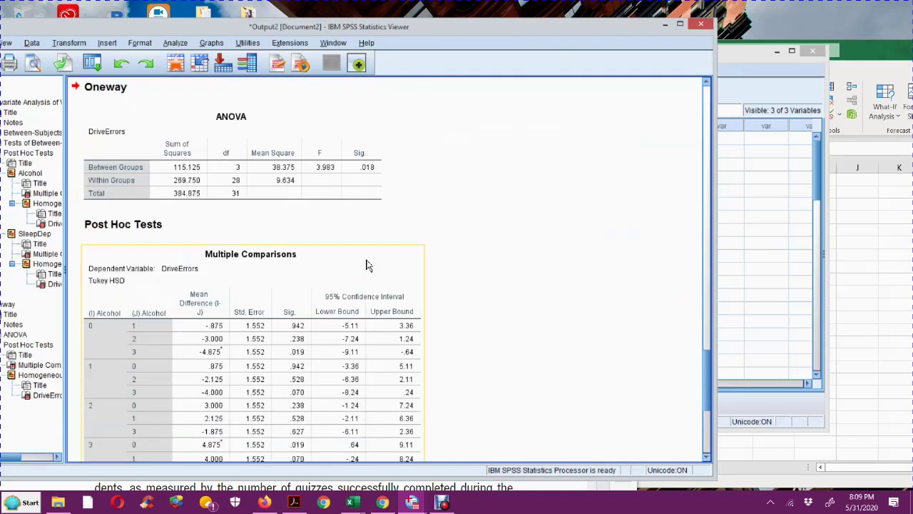
scroll(306, 267, down, 3)
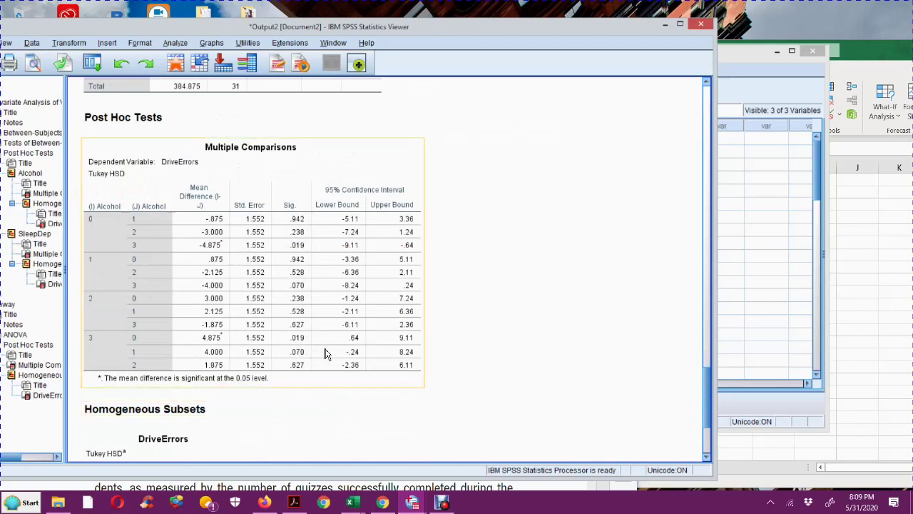
click(565, 281)
Scroll back to inspect the one-way ANOVA table showing F 3.983, Sig. .018.
scroll(565, 281, up, 1)
scroll(565, 282, up, 10)
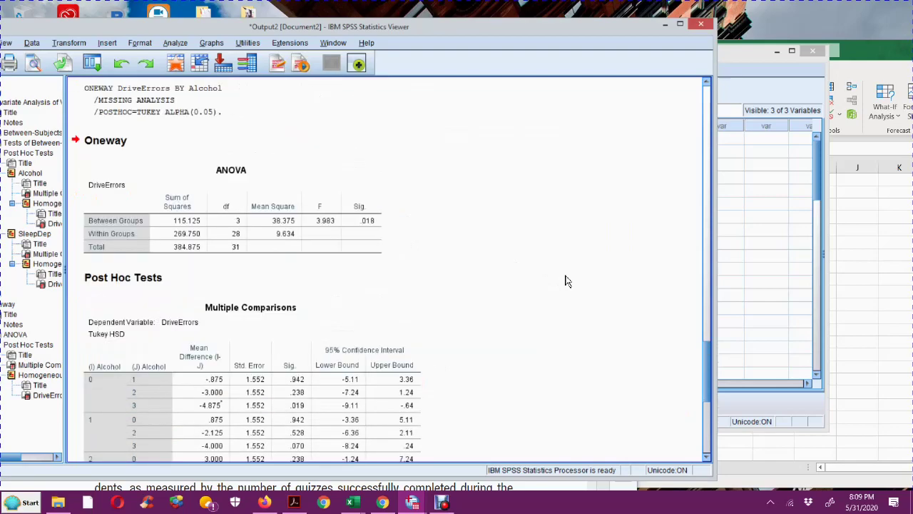
scroll(565, 281, up, 4)
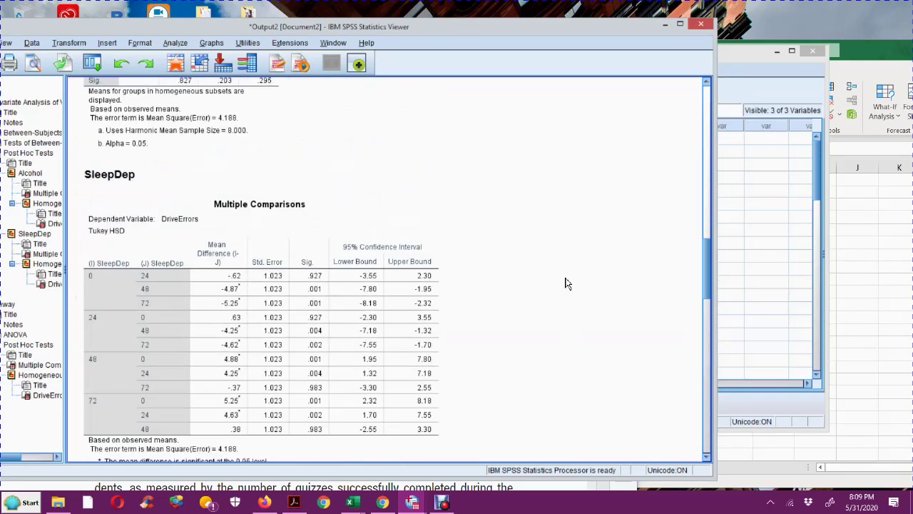
scroll(565, 281, down, 7)
scroll(477, 315, down, 5)
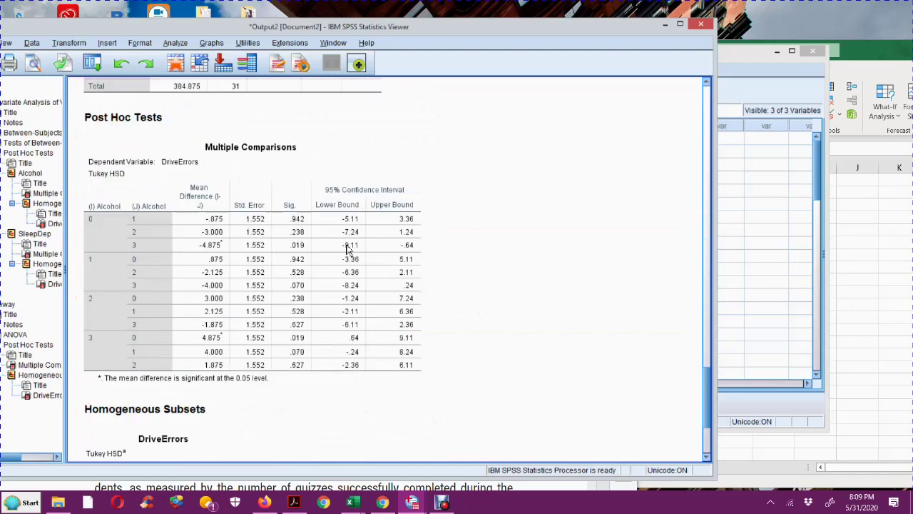
scroll(471, 303, up, 5)
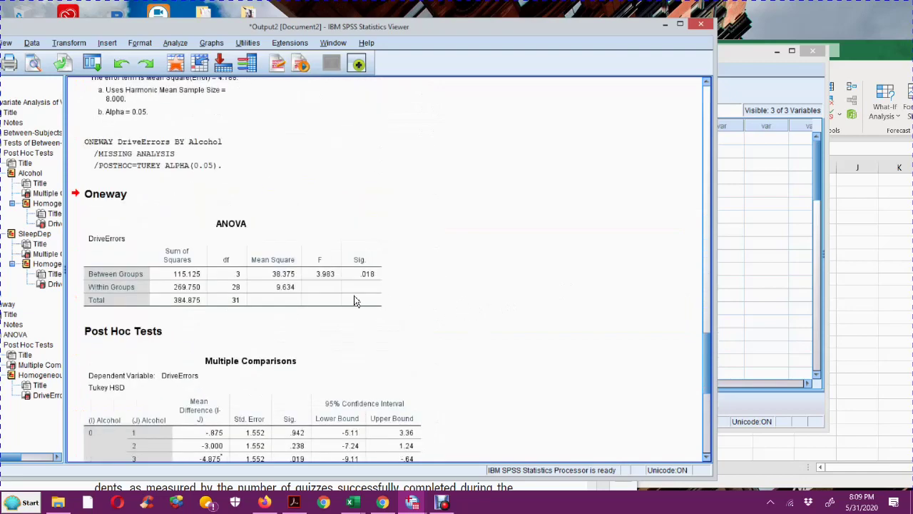
click(316, 296)
click(436, 303)
scroll(436, 303, down, 2)
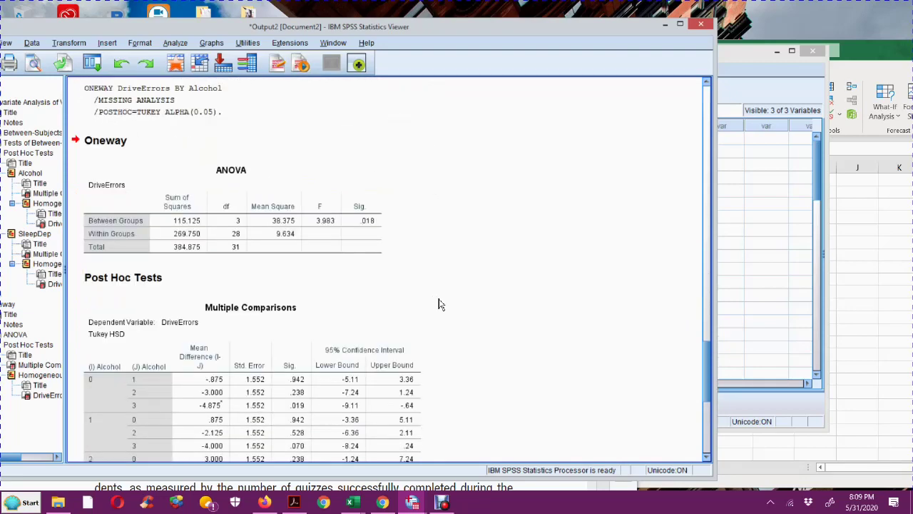
Minimize the output and page the textbook PDF back from page 364 to page 360, section 18.12.
click(665, 25)
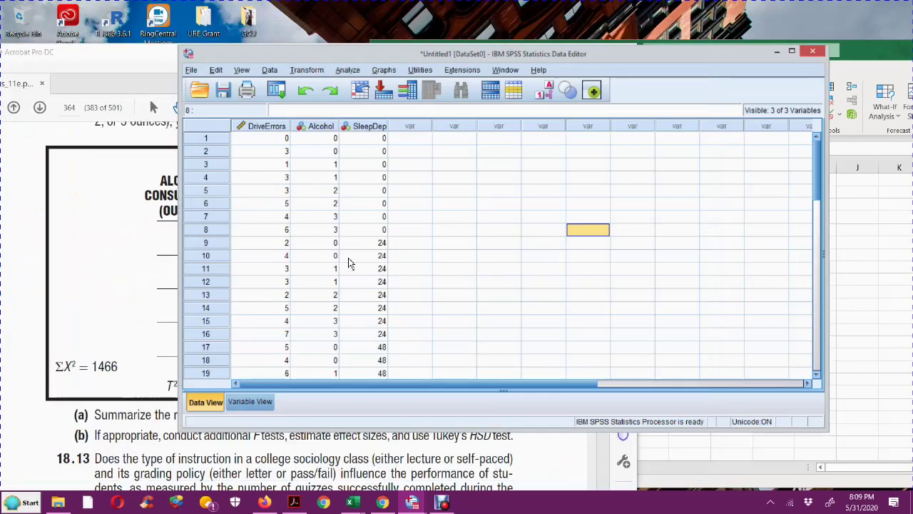
click(70, 343)
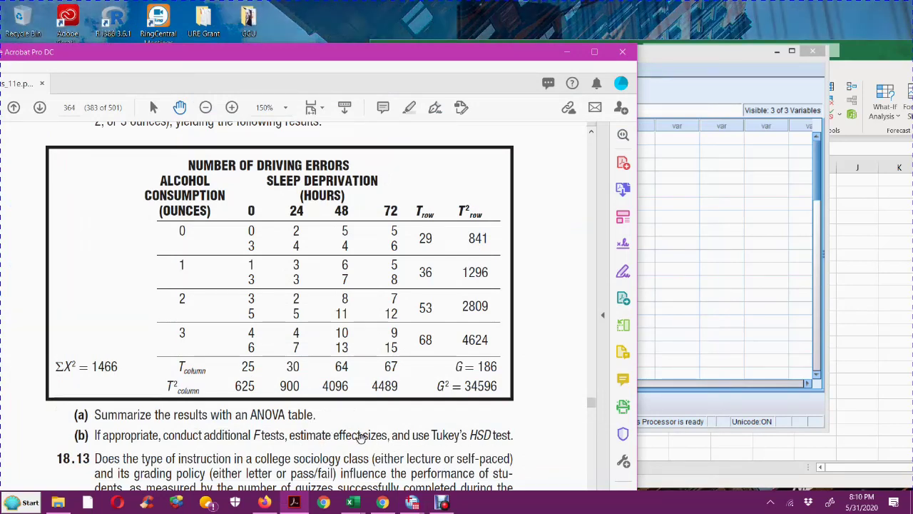
scroll(440, 326, up, 5)
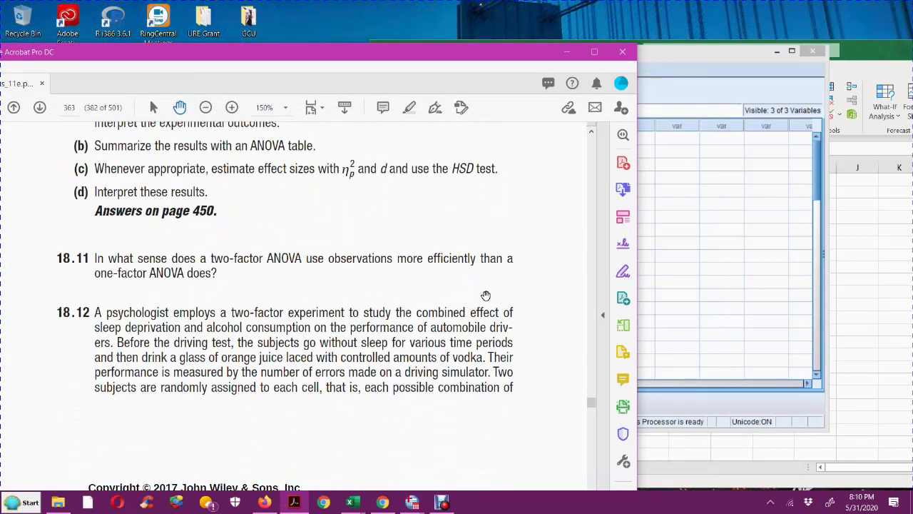
scroll(490, 264, up, 3)
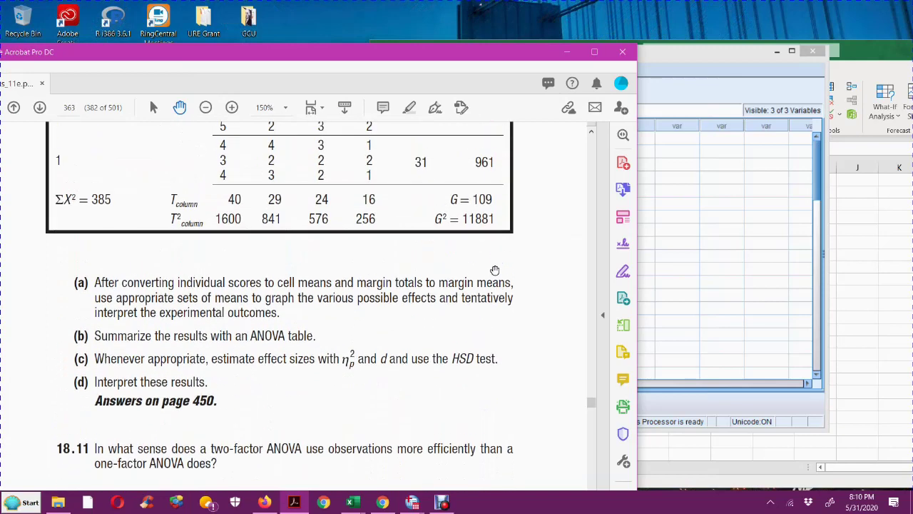
scroll(590, 270, up, 15)
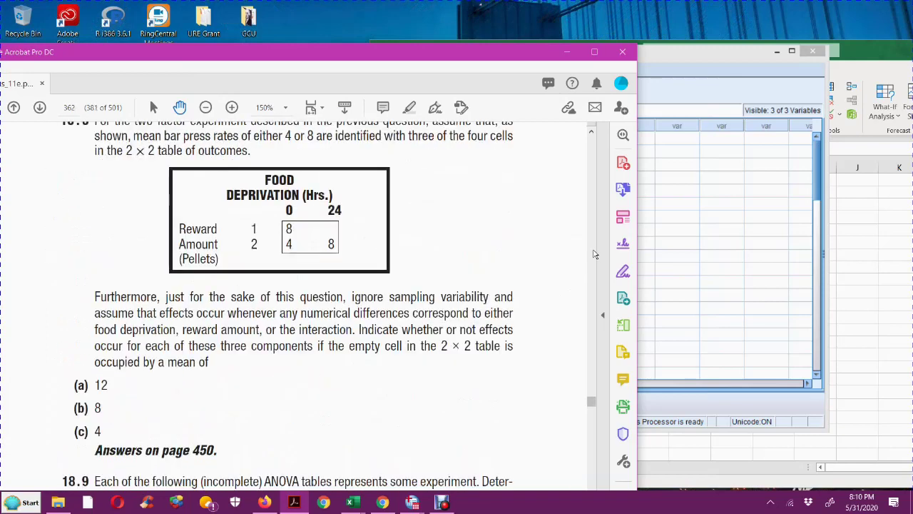
scroll(589, 259, down, 4)
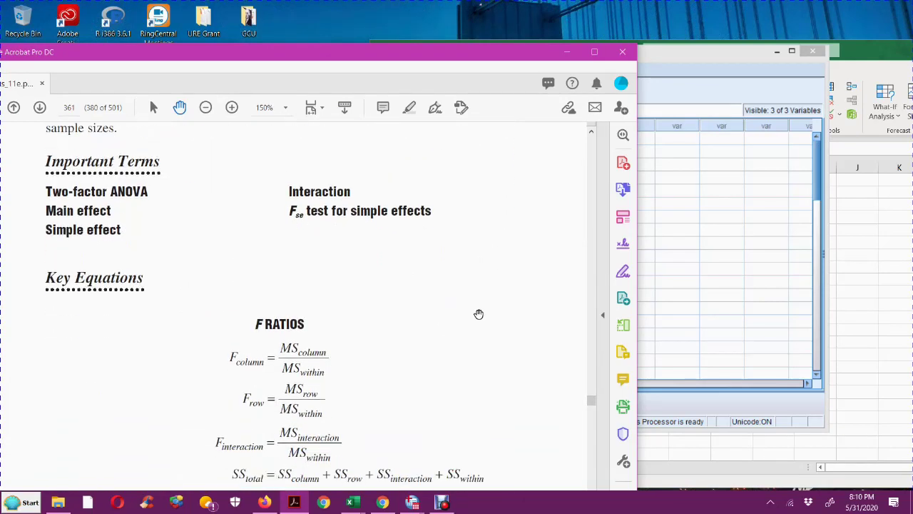
scroll(597, 209, up, 10)
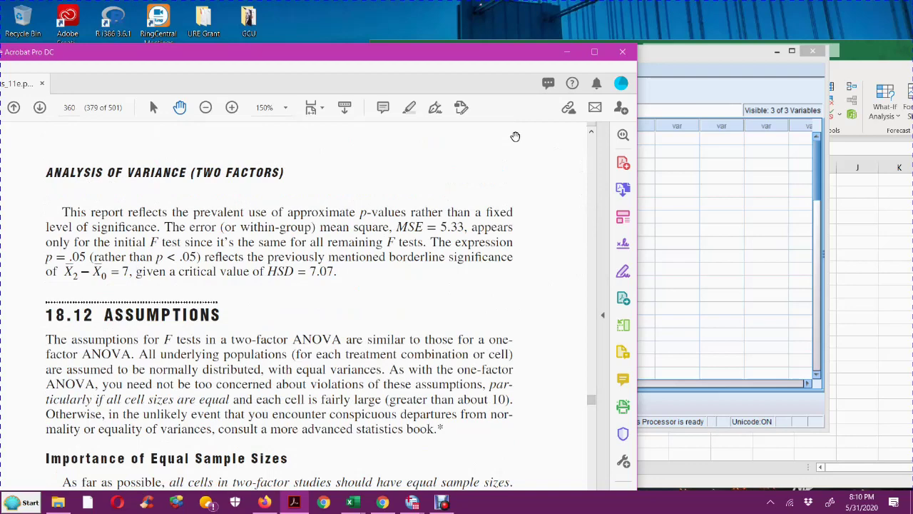
click(567, 51)
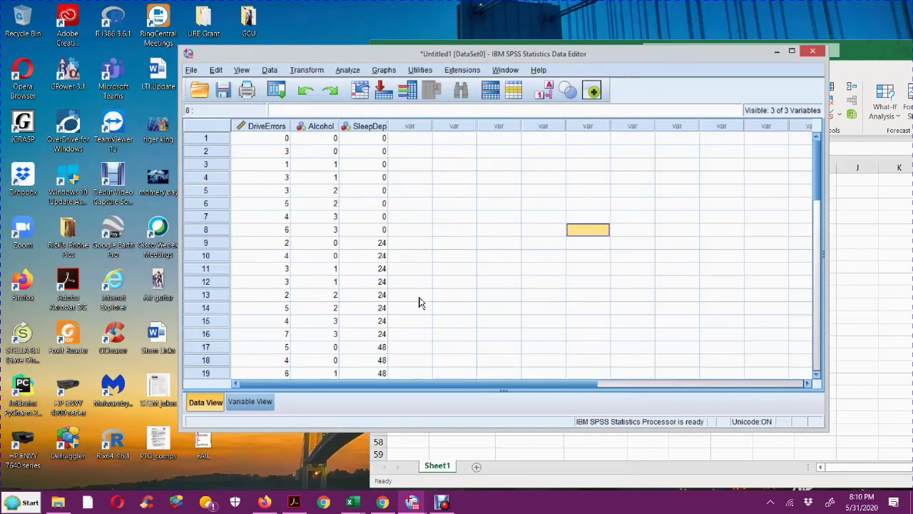
click(412, 502)
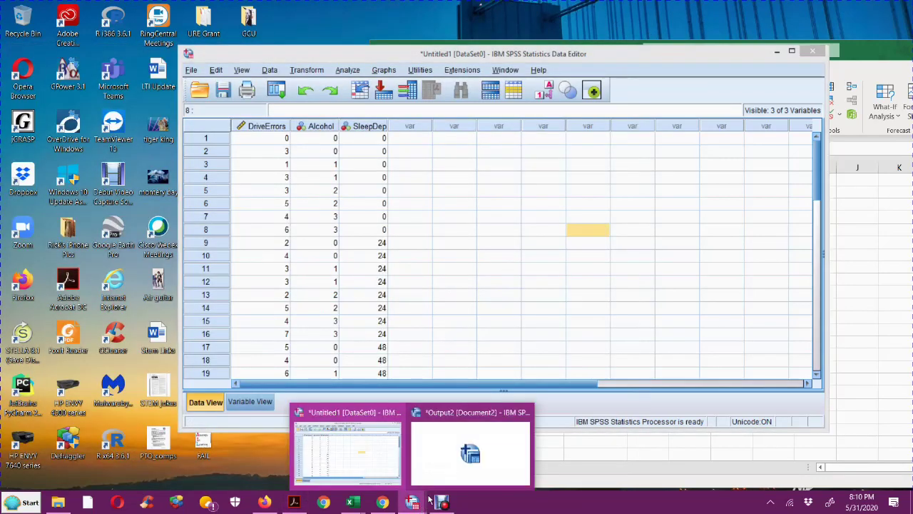
click(467, 454)
scroll(355, 227, up, 3)
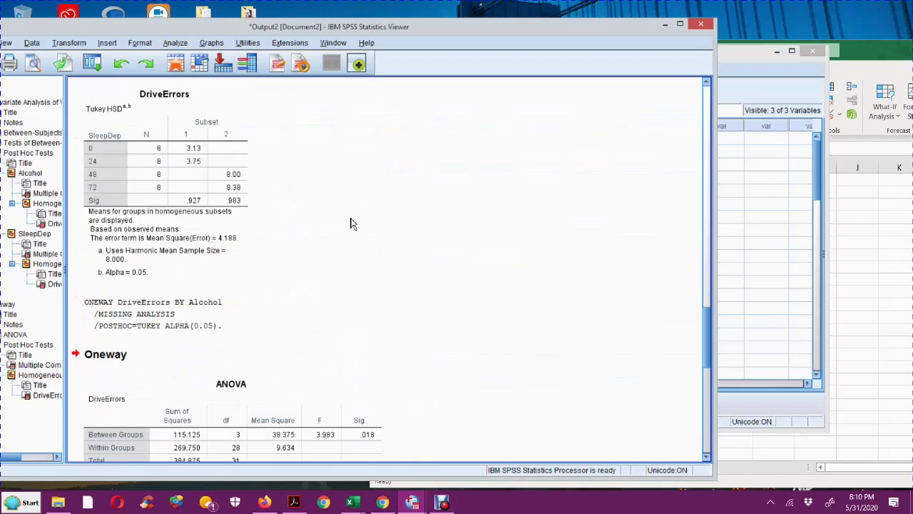
scroll(355, 227, up, 6)
scroll(256, 244, down, 4)
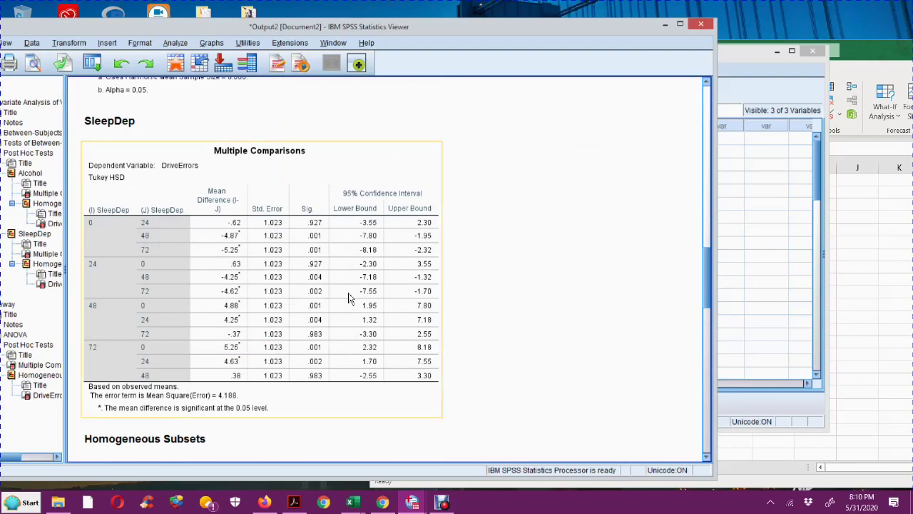
scroll(430, 314, up, 5)
scroll(428, 315, up, 4)
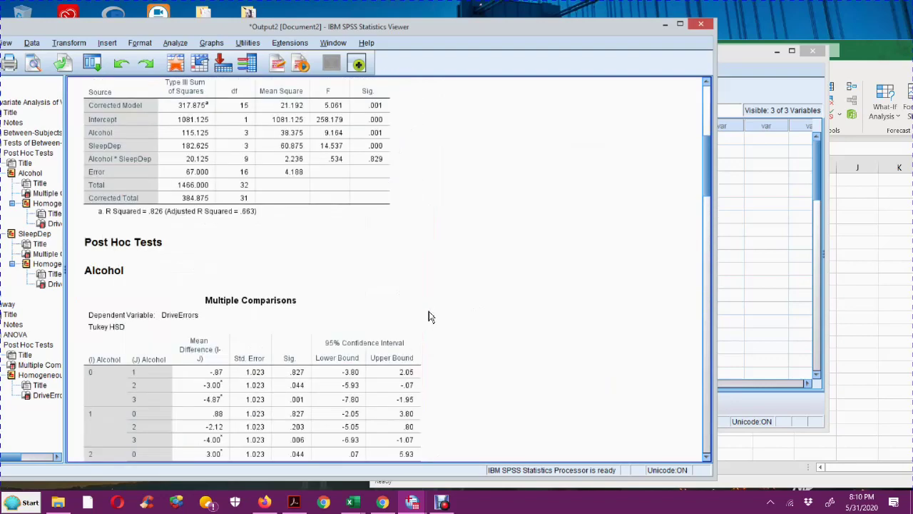
scroll(428, 317, down, 6)
scroll(421, 330, up, 1)
scroll(421, 329, up, 5)
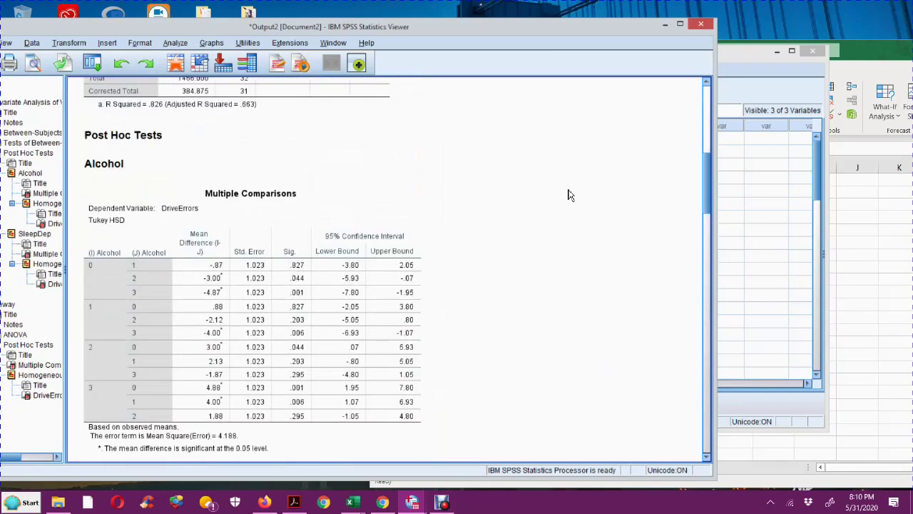
click(665, 23)
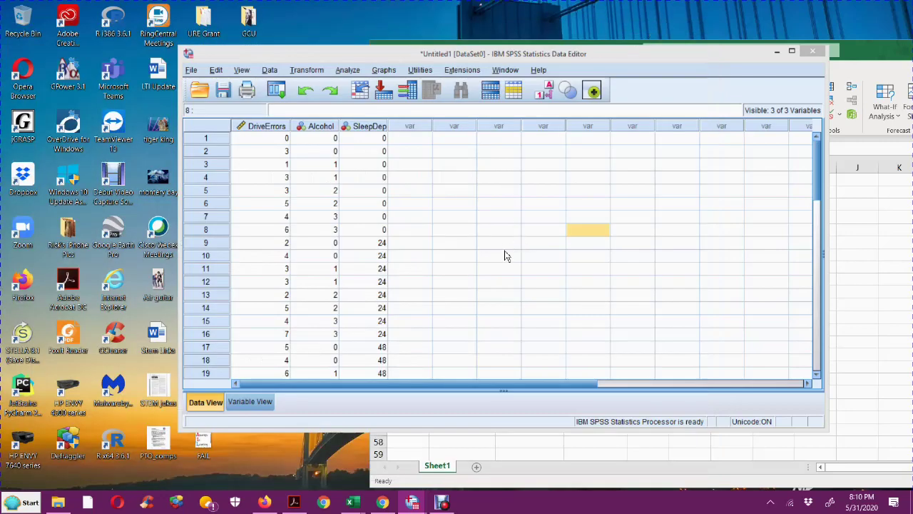